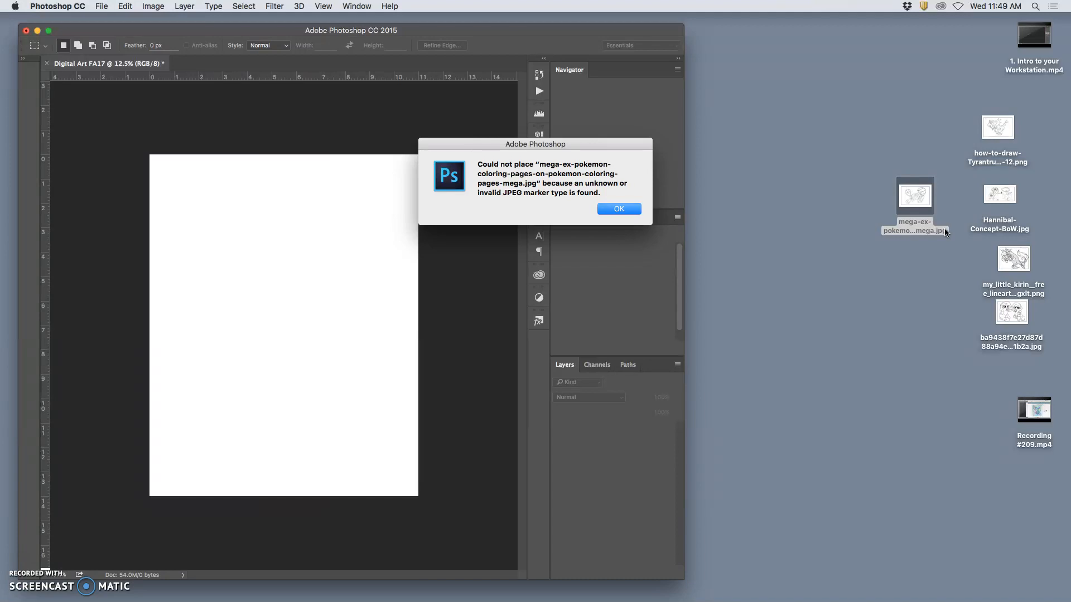
# Step: Dismiss the placement error and open the mega-ex-pokemon JPG from the desktop in Preview
pyautogui.click(620, 210)
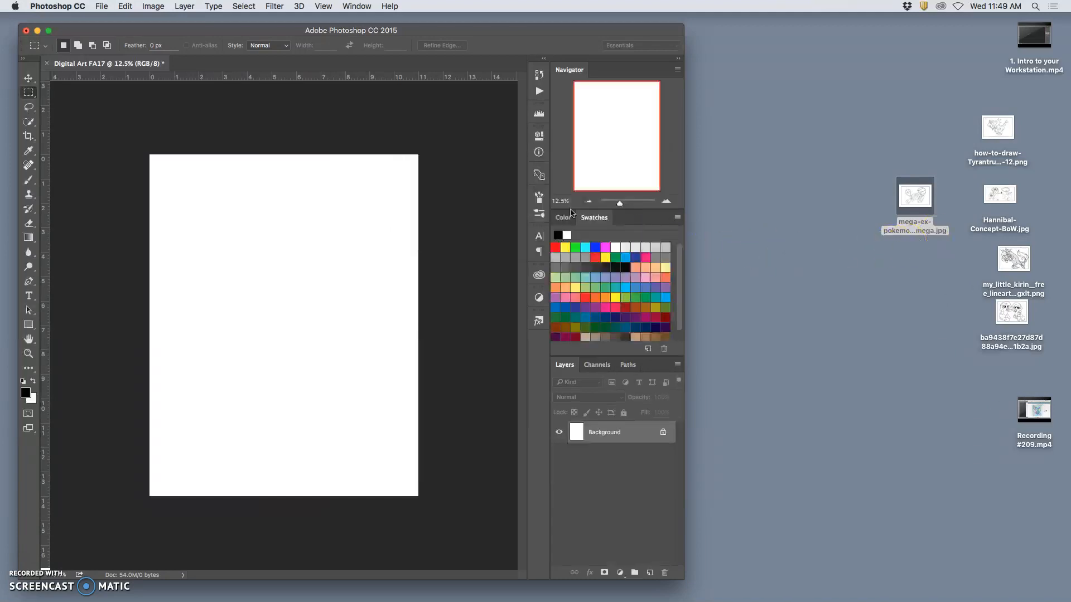
pyautogui.click(915, 201)
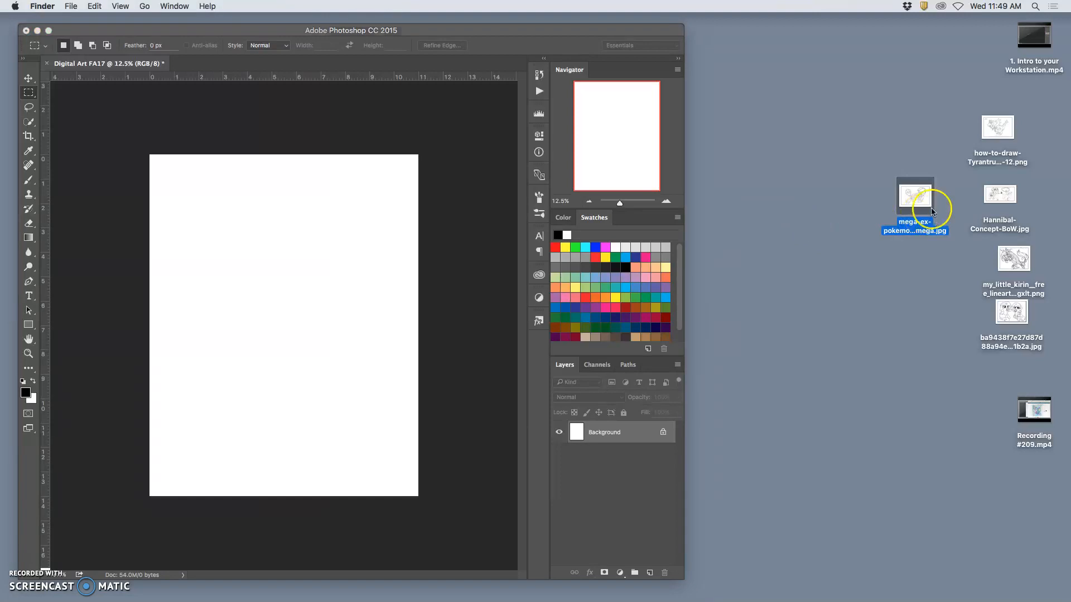
pyautogui.moveTo(923, 198); pyautogui.dragTo(912, 205)
pyautogui.doubleClick(912, 205)
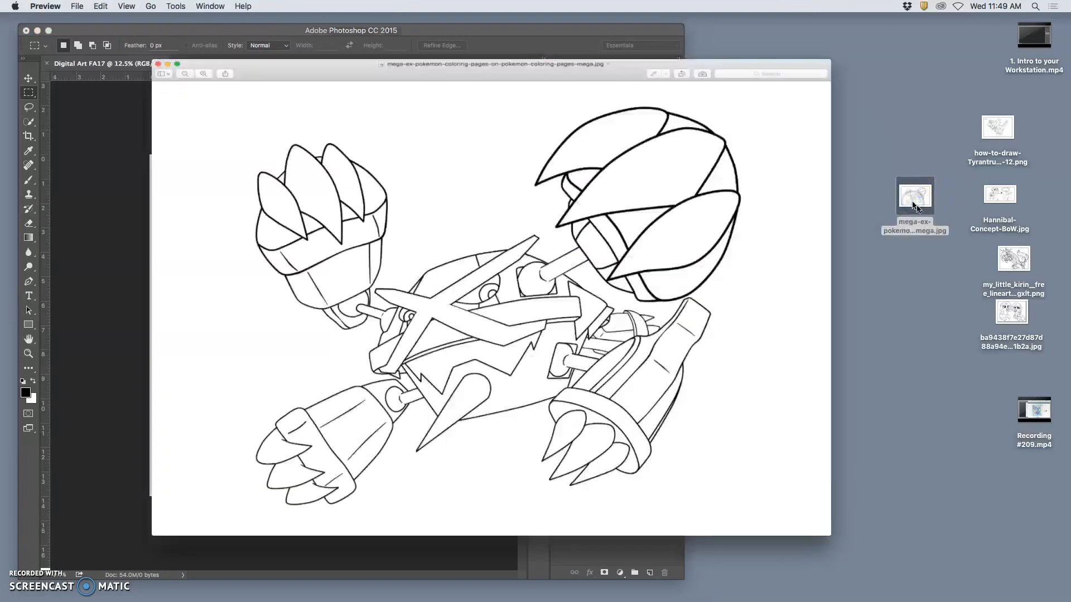
pyautogui.moveTo(535, 56); pyautogui.dragTo(614, 38)
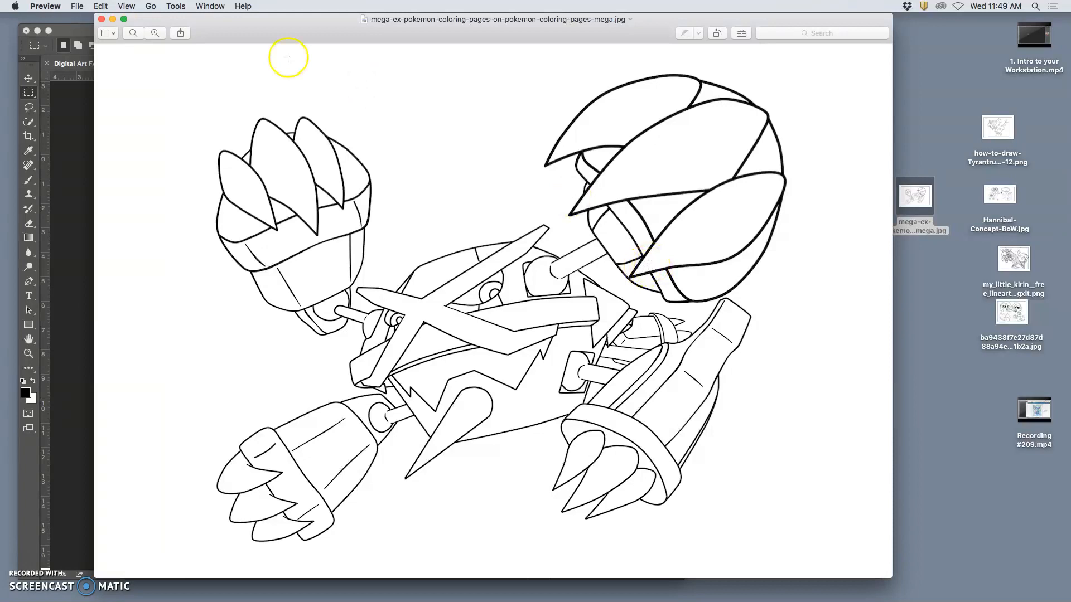
# Step: Export the image to the Desktop as a best-quality JPEG, naming it with the owner's first name followed by "reference one"
pyautogui.click(77, 6)
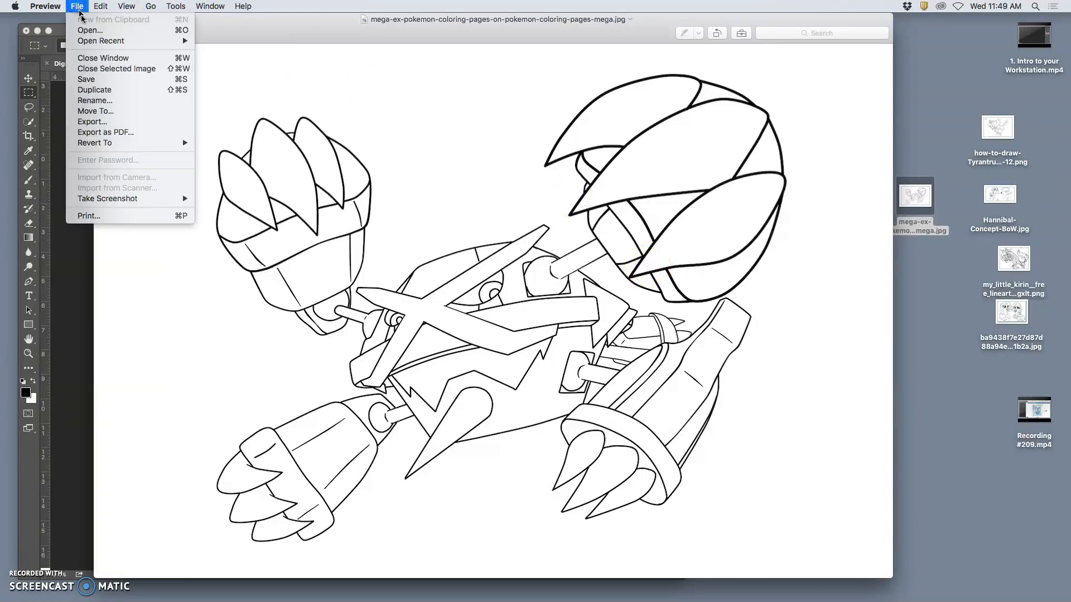
pyautogui.click(102, 123)
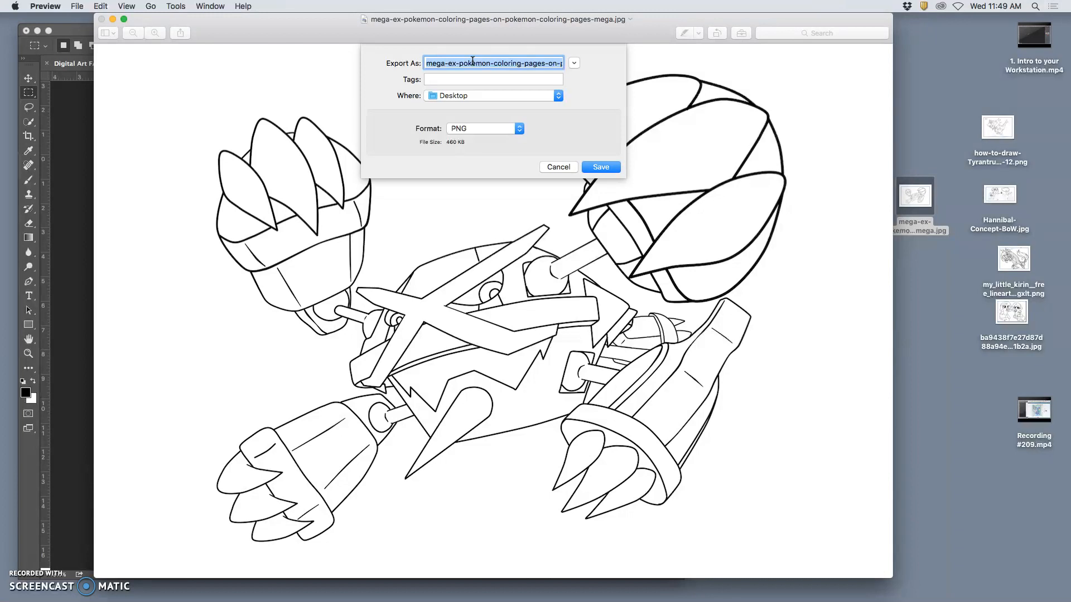
pyautogui.write('karl reference one')
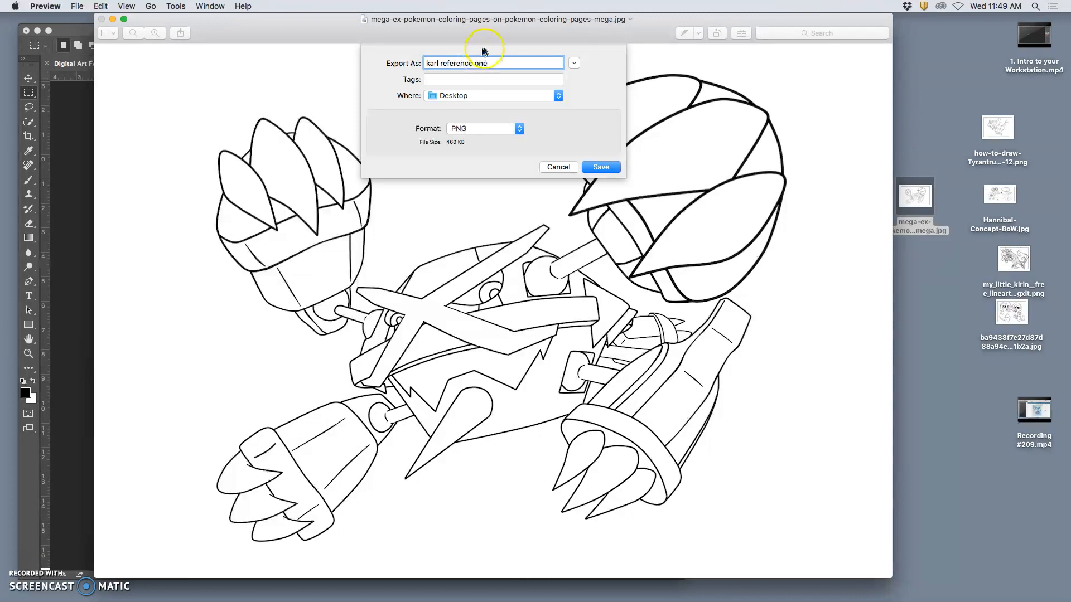
pyautogui.click(469, 130)
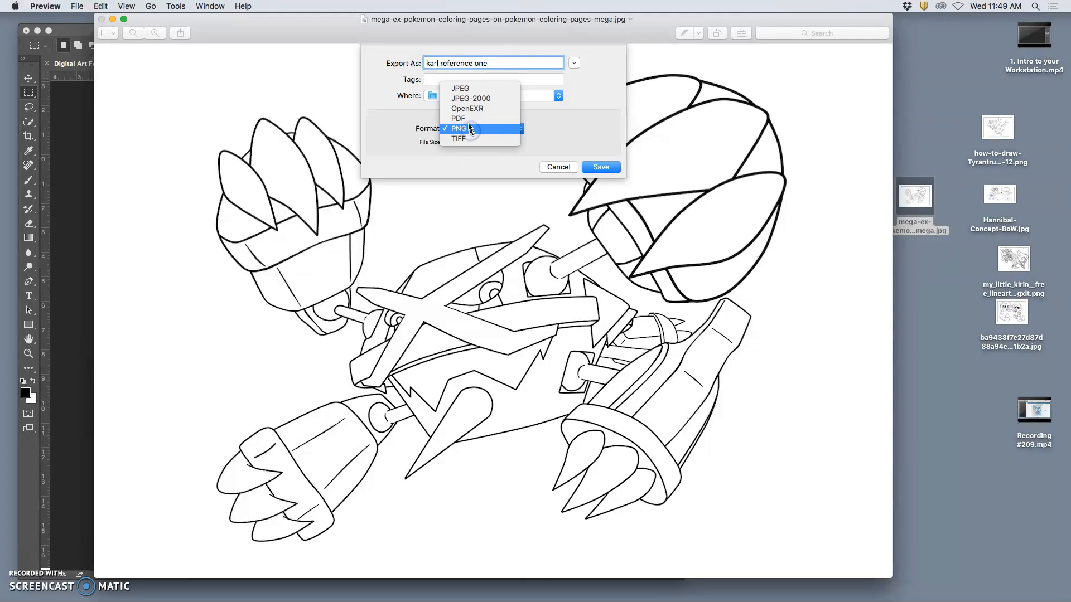
pyautogui.click(462, 92)
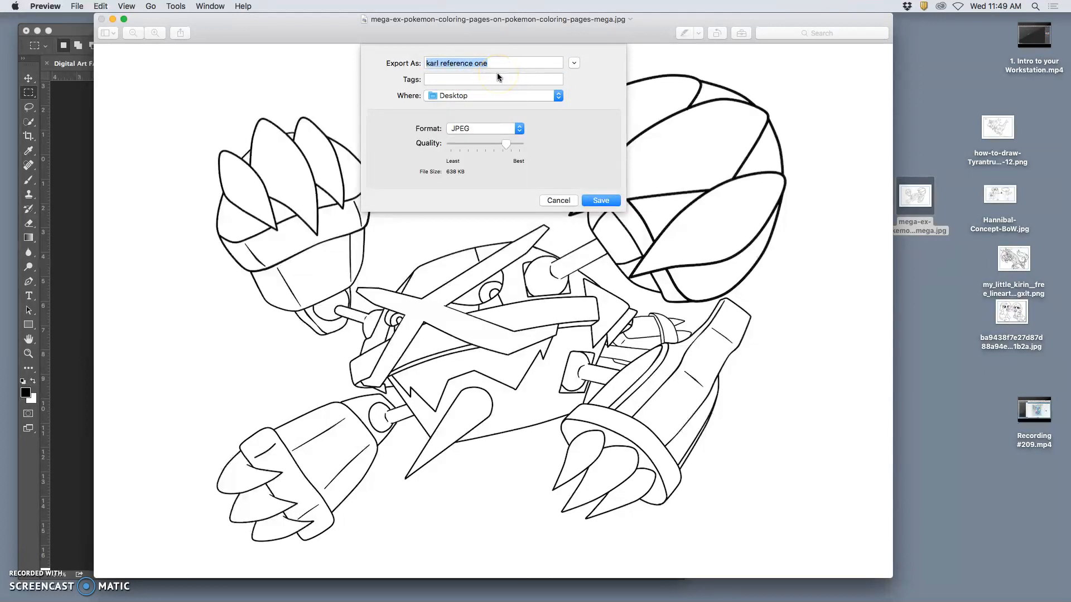
pyautogui.moveTo(509, 146); pyautogui.dragTo(538, 147)
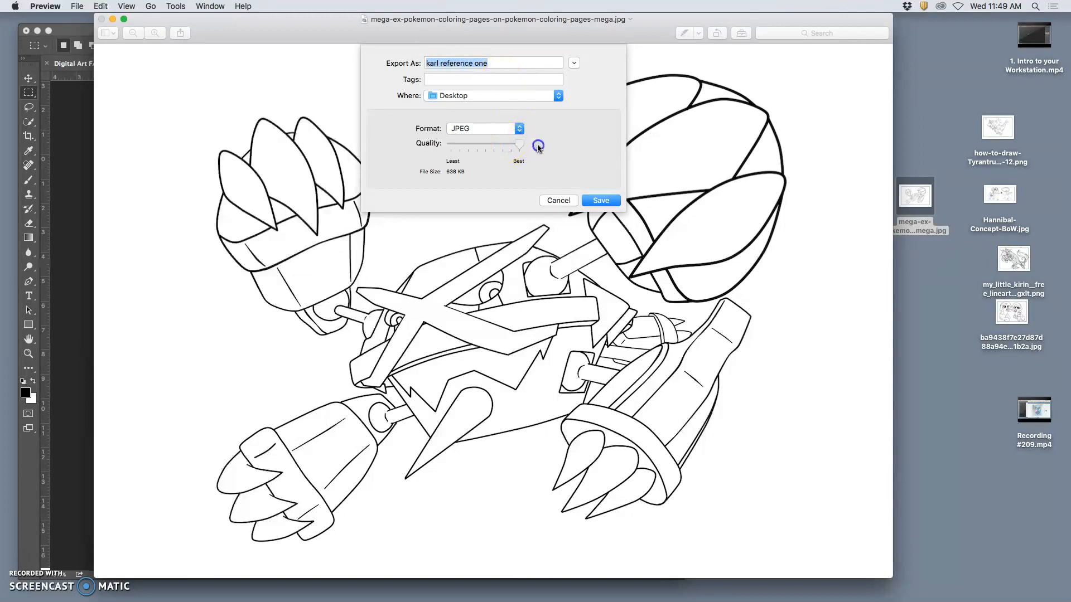
pyautogui.click(604, 202)
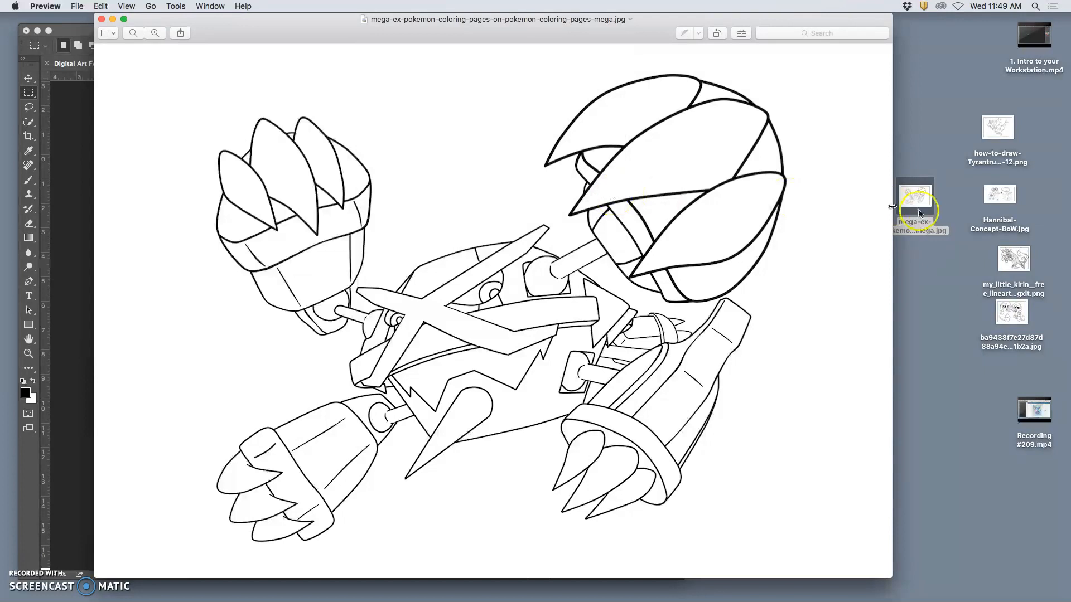
# Step: Move the exported image to a free spot on the desktop, close its Preview window and trash the original mega-ex-pokemon JPG
pyautogui.moveTo(1035, 471); pyautogui.dragTo(941, 58)
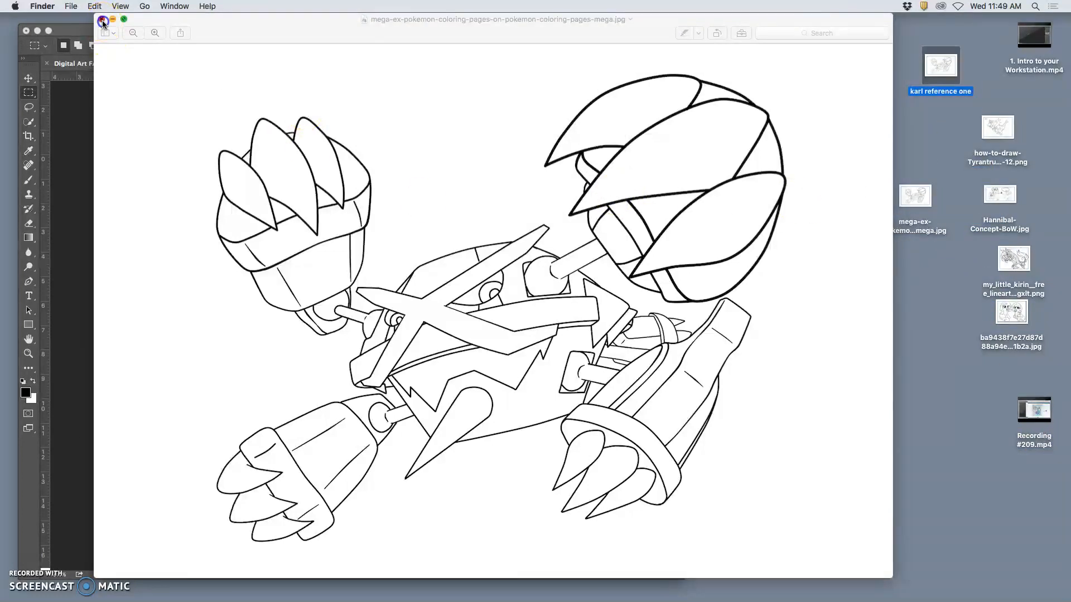
pyautogui.click(102, 20)
pyautogui.click(921, 112)
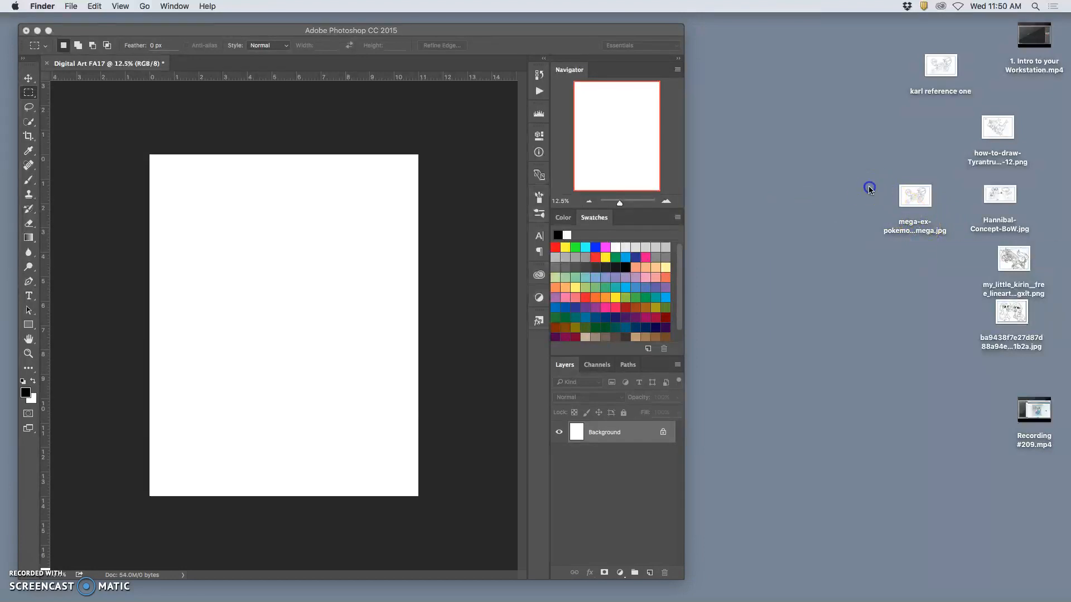
pyautogui.rightClick(913, 194)
pyautogui.click(819, 230)
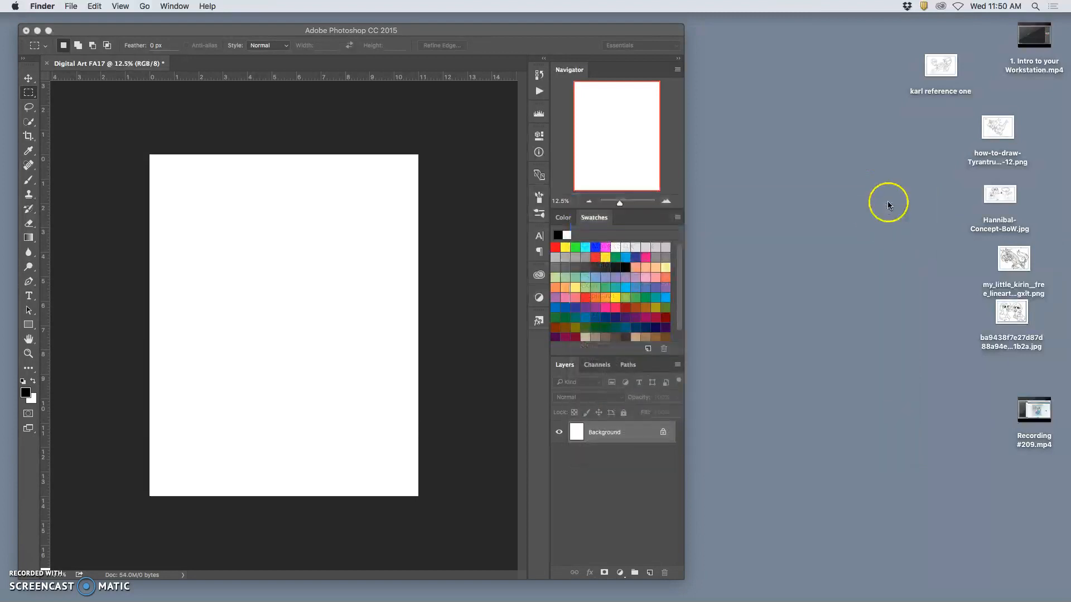
# Step: Place the exported reference image in the Photoshop document, rotated about -57° and scaled to about 27.5% to fill the page
pyautogui.moveTo(940, 67); pyautogui.dragTo(325, 300)
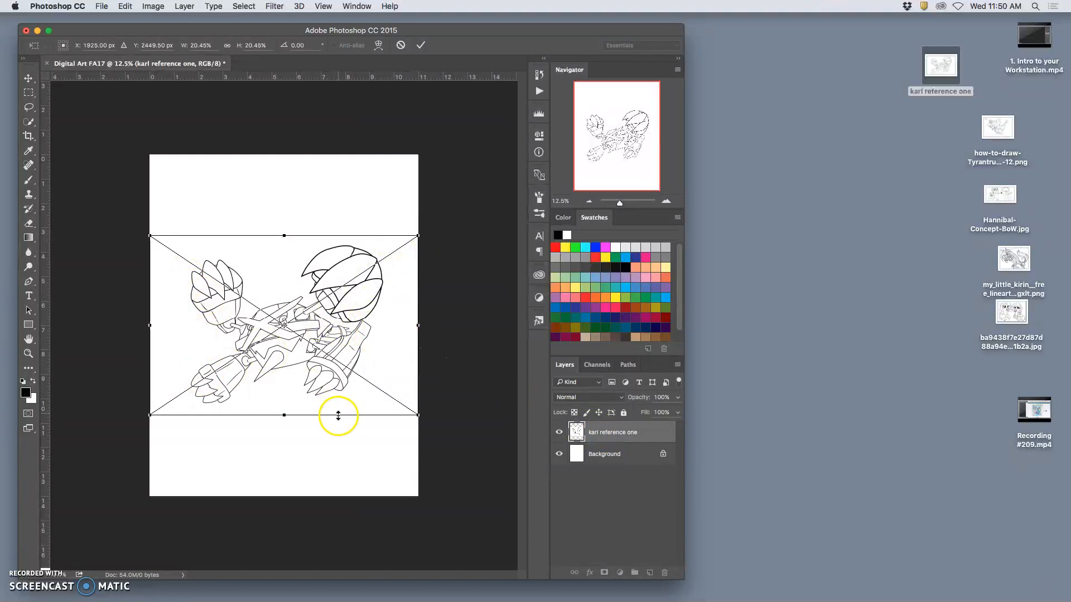
pyautogui.moveTo(439, 226); pyautogui.dragTo(284, 277)
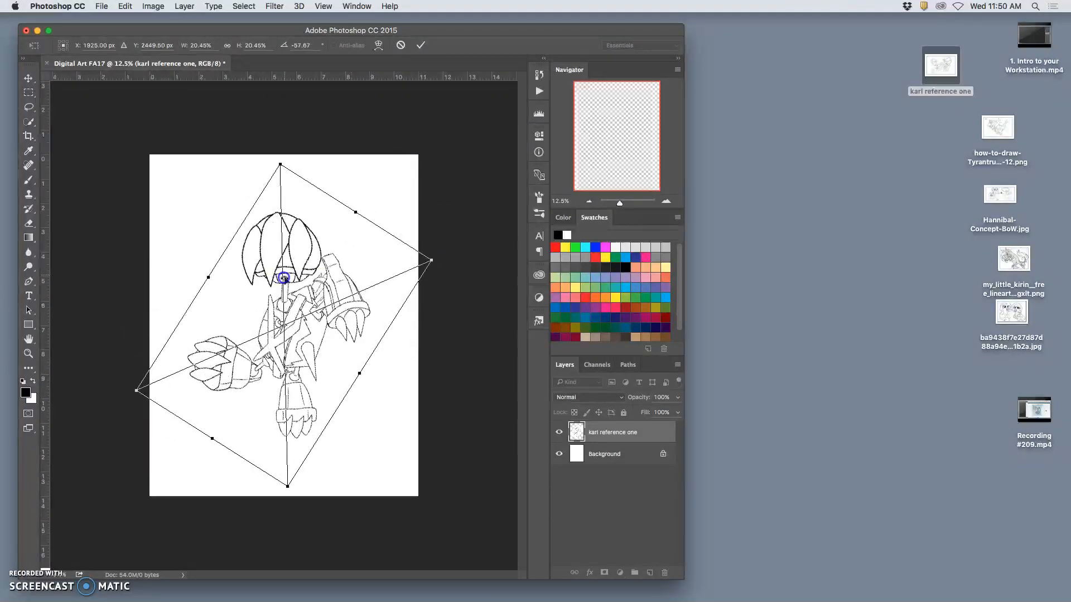
pyautogui.moveTo(437, 259); pyautogui.dragTo(490, 234)
pyautogui.moveTo(362, 266); pyautogui.dragTo(364, 254)
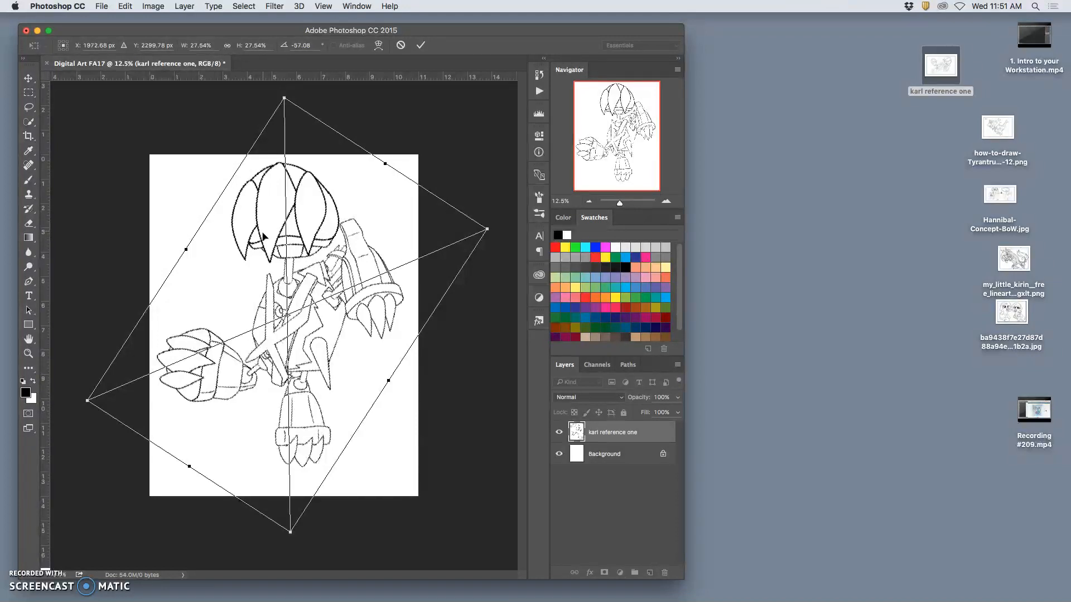
pyautogui.press('Return')
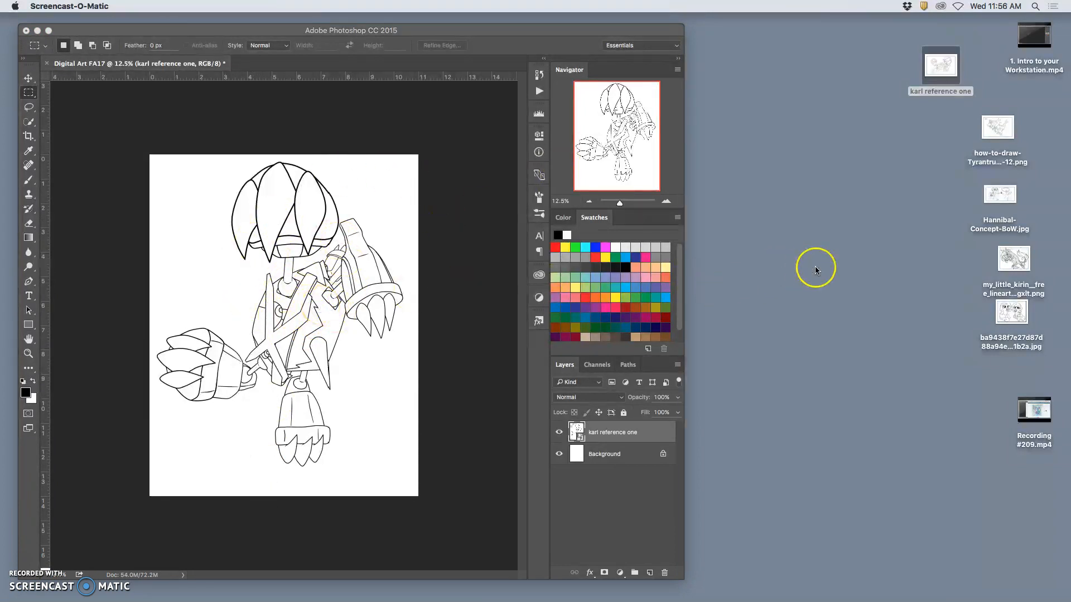
# Step: Place the how-to-draw-Tyrantrum PNG in the document, scaled to about 121% and rotated about -47°, positioned over the page
pyautogui.moveTo(1002, 129)
pyautogui.mouseDown()
pyautogui.moveTo(708, 262)
pyautogui.moveTo(373, 306)
pyautogui.mouseUp()
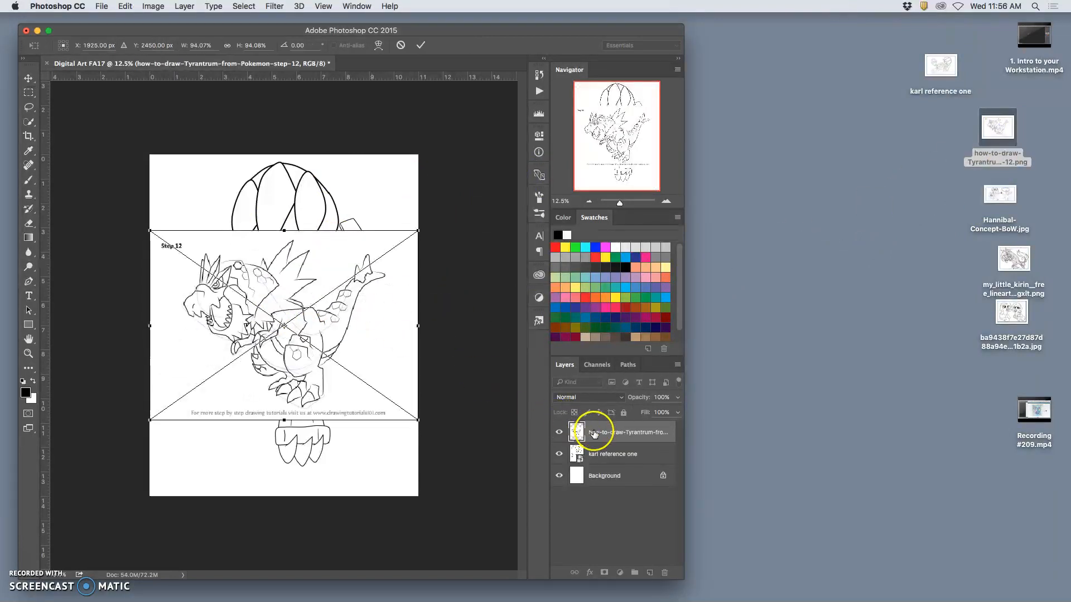
pyautogui.moveTo(427, 423)
pyautogui.mouseDown()
pyautogui.moveTo(413, 310)
pyautogui.moveTo(404, 283)
pyautogui.moveTo(400, 302)
pyautogui.moveTo(390, 283)
pyautogui.moveTo(390, 411)
pyautogui.moveTo(366, 387)
pyautogui.moveTo(369, 363)
pyautogui.moveTo(411, 411)
pyautogui.mouseUp()
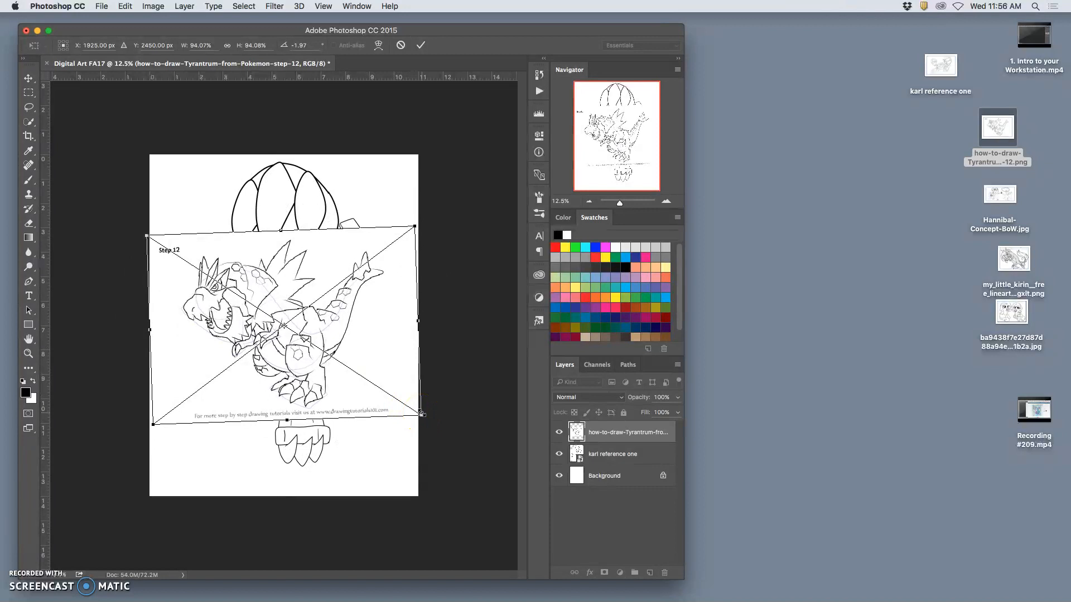
pyautogui.moveTo(422, 414); pyautogui.dragTo(472, 424)
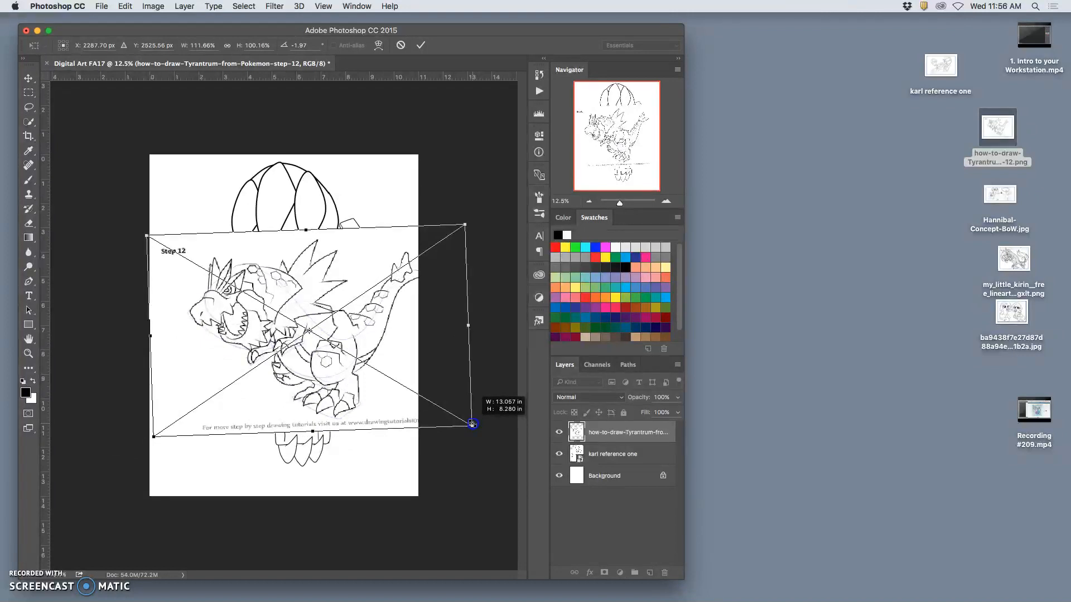
pyautogui.moveTo(472, 424); pyautogui.dragTo(445, 464)
pyautogui.moveTo(469, 187); pyautogui.dragTo(310, 172)
pyautogui.moveTo(303, 291); pyautogui.dragTo(315, 297)
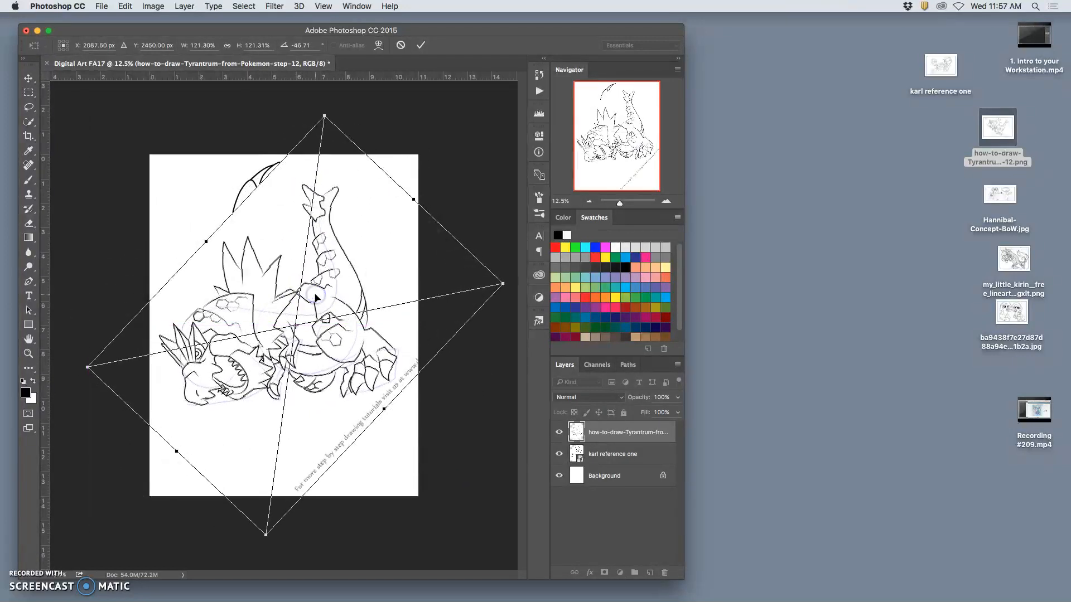
pyautogui.press('Return')
# Step: Examine the diagonal tutorial text below the Tyrantrum drawing up close
pyautogui.press('m')
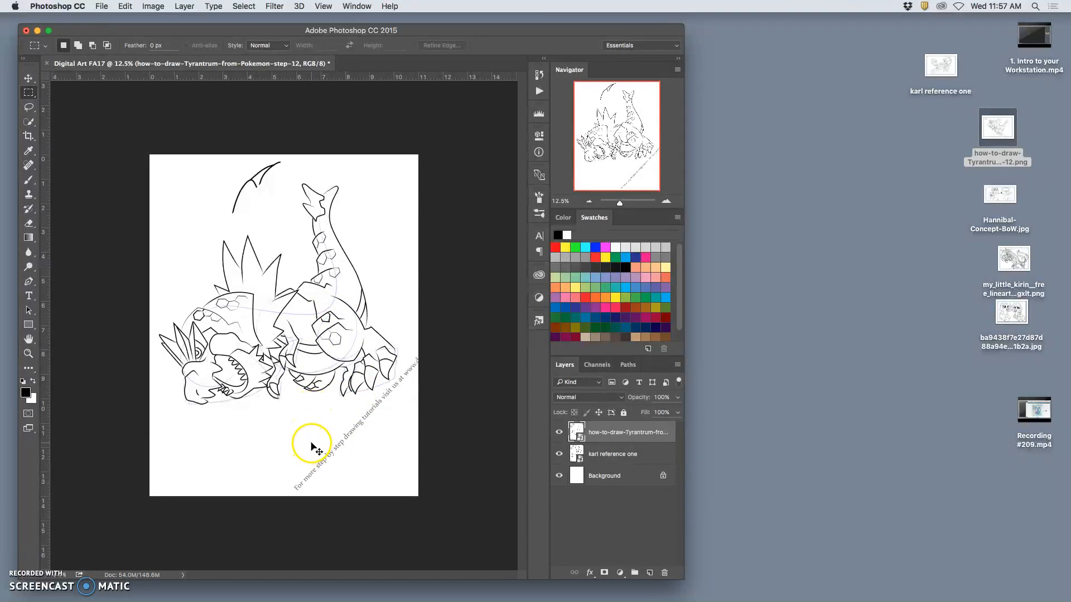
pyautogui.scroll(4, 312, 446)
pyautogui.hscroll(6, 318, 415)
pyautogui.scroll(2, 315, 325)
pyautogui.hscroll(2, 315, 325)
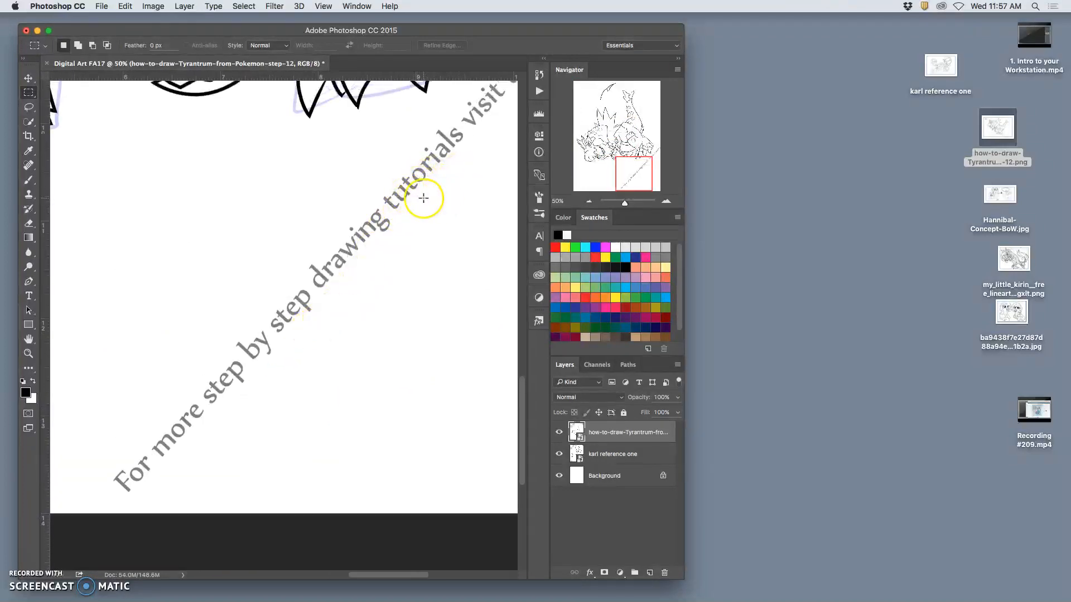
pyautogui.press('super+minus')
pyautogui.press('super+minus')
pyautogui.press('super+minus')
pyautogui.press('super+minus')
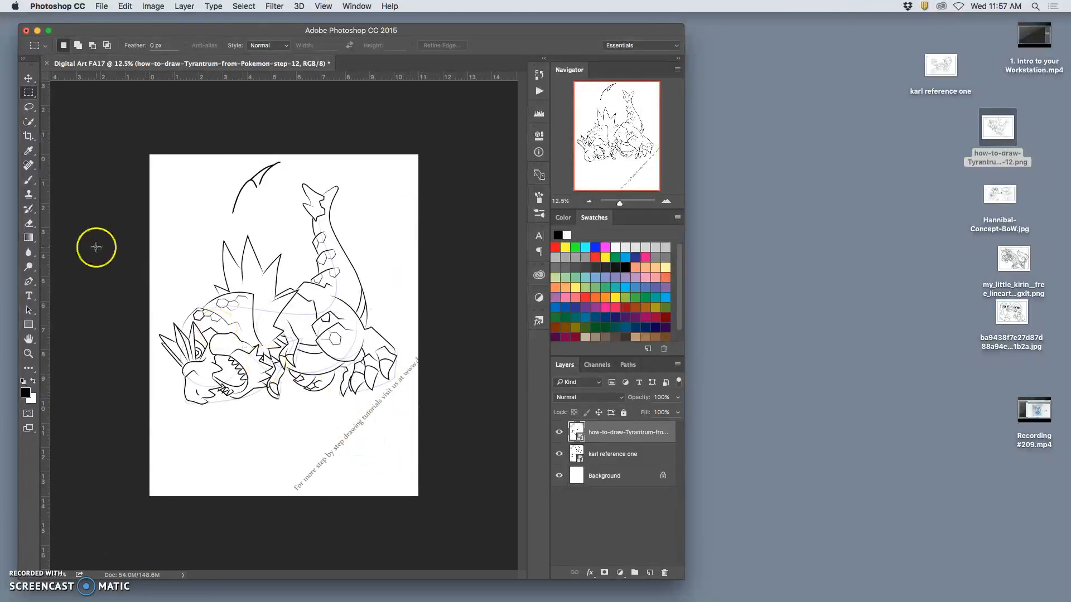
# Step: Try to erase the diagonal tutorial text from the Tyrantrum layer, declining to rasterize the smart object
pyautogui.click(29, 223)
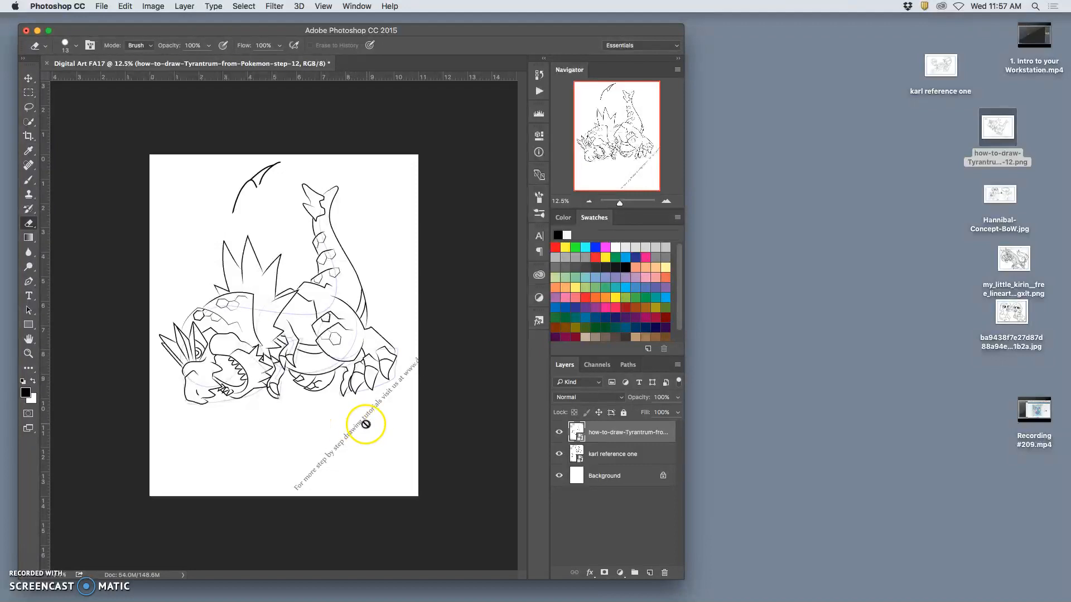
pyautogui.click(366, 450)
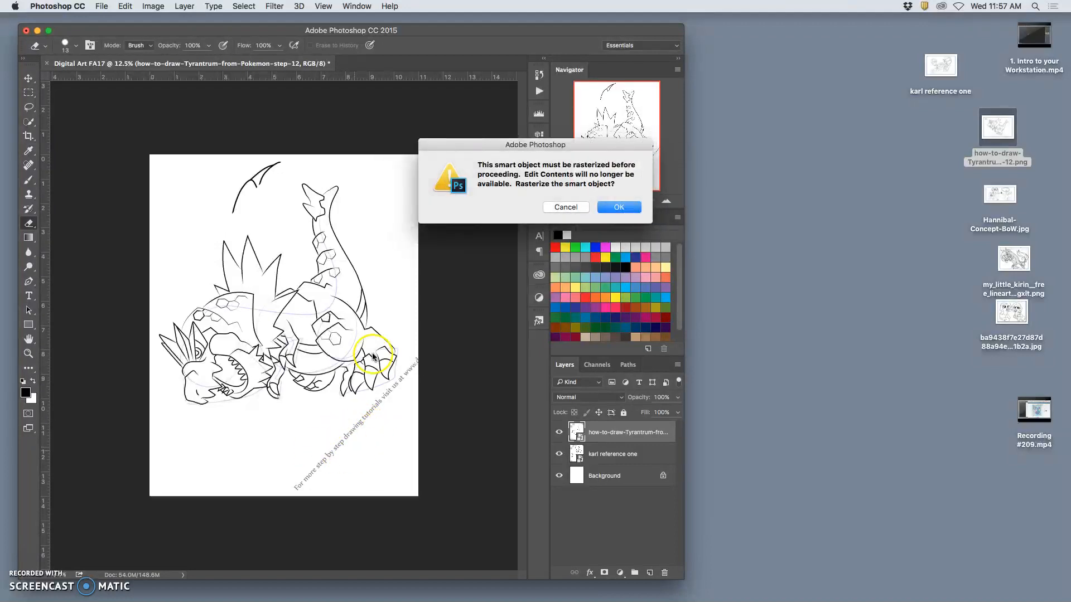
pyautogui.click(566, 207)
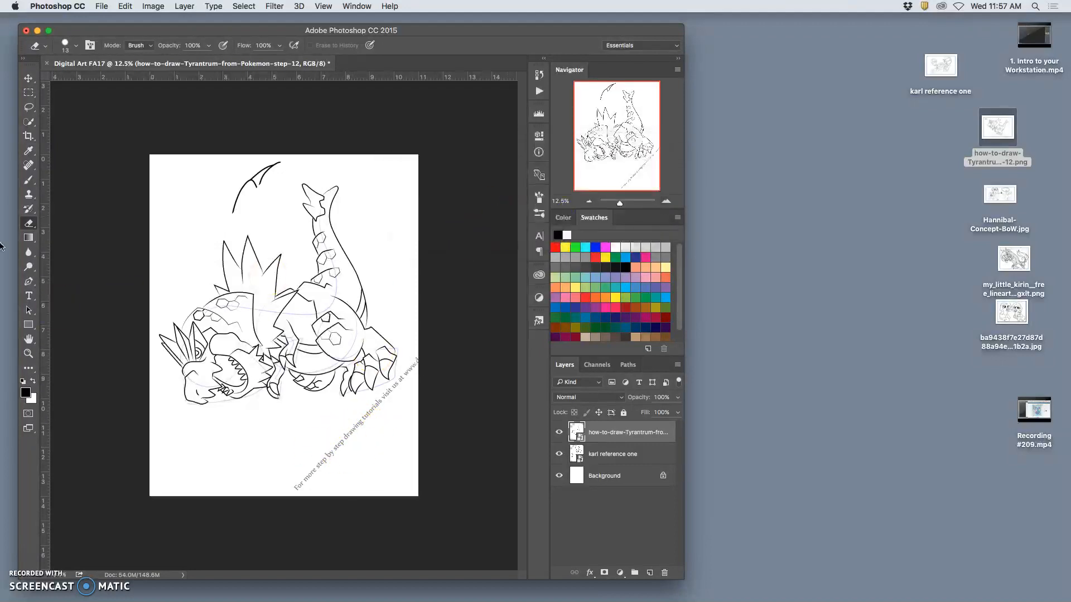
# Step: Try to delete a lassoed part of the diagonal tutorial text from the Tyrantrum layer, and clear the selection
pyautogui.click(29, 106)
pyautogui.moveTo(375, 434)
pyautogui.mouseDown()
pyautogui.moveTo(277, 469)
pyautogui.moveTo(275, 501)
pyautogui.moveTo(383, 437)
pyautogui.mouseUp()
pyautogui.press('BackSpace')
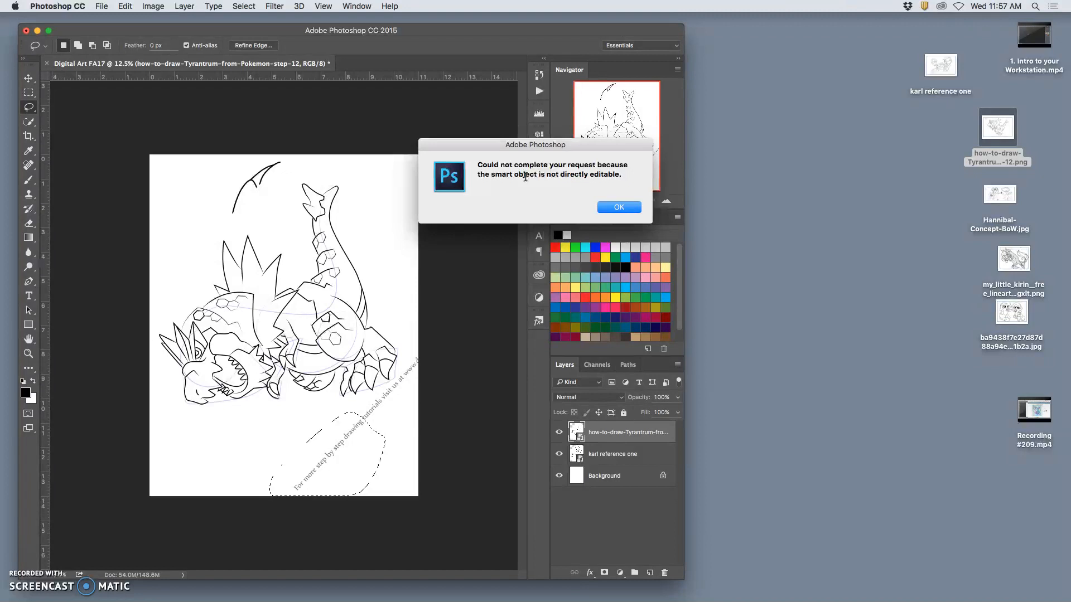
pyautogui.click(597, 209)
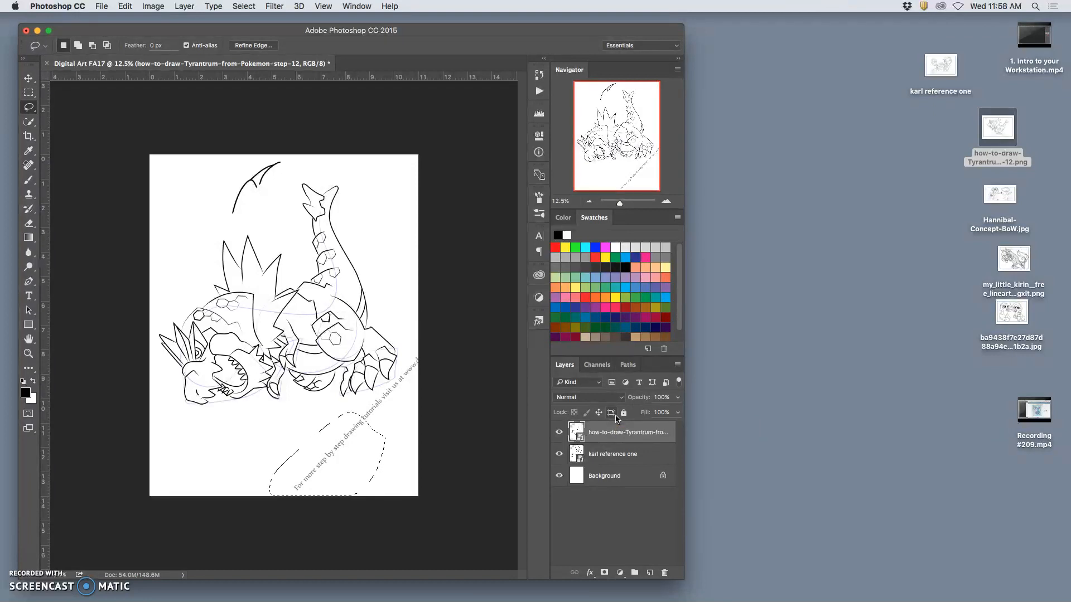
pyautogui.click(644, 393)
pyautogui.click(312, 192)
# Step: Lasso around the Tyrantrum drawing, leaving out the tutorial text, and copy and paste it onto a new layer
pyautogui.click(580, 440)
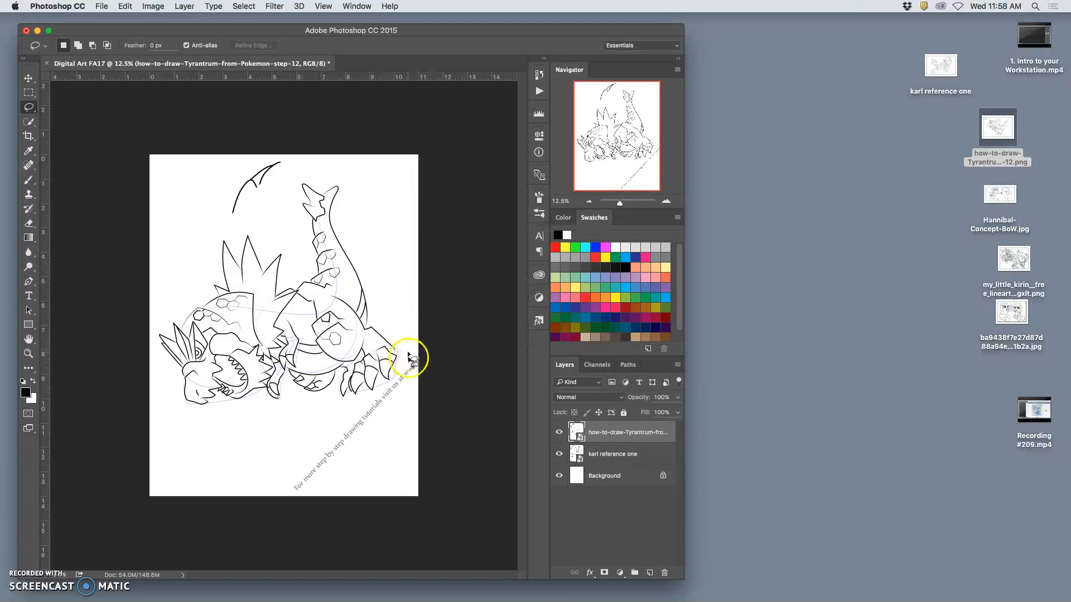
pyautogui.moveTo(402, 340)
pyautogui.mouseDown()
pyautogui.moveTo(400, 377)
pyautogui.moveTo(357, 399)
pyautogui.moveTo(199, 430)
pyautogui.moveTo(158, 373)
pyautogui.moveTo(149, 309)
pyautogui.moveTo(186, 222)
pyautogui.moveTo(230, 178)
pyautogui.moveTo(308, 167)
pyautogui.moveTo(340, 176)
pyautogui.moveTo(372, 213)
pyautogui.moveTo(402, 346)
pyautogui.mouseUp()
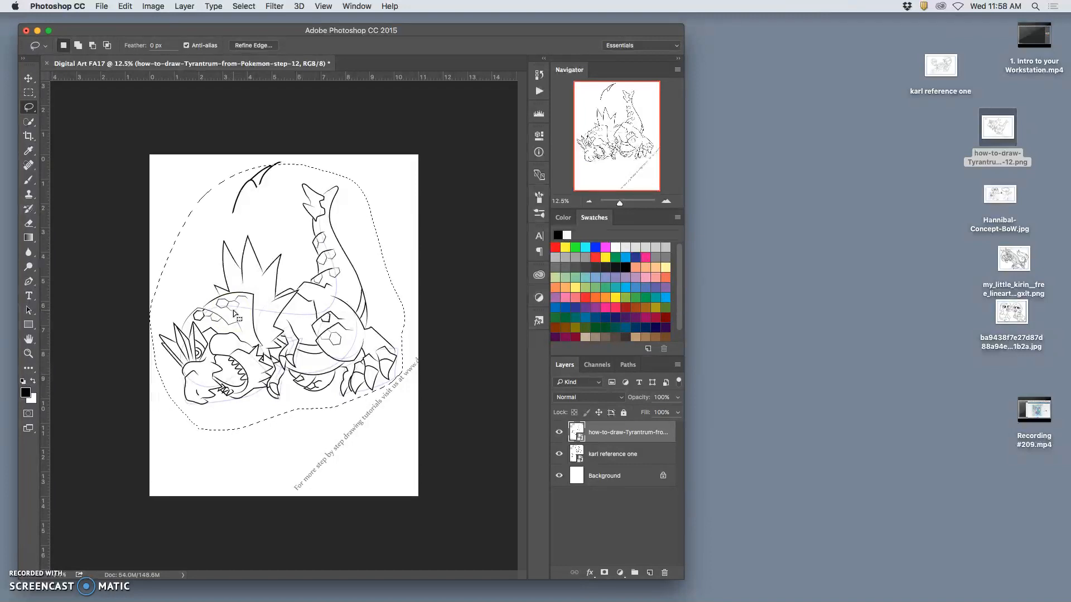
pyautogui.press('super+c')
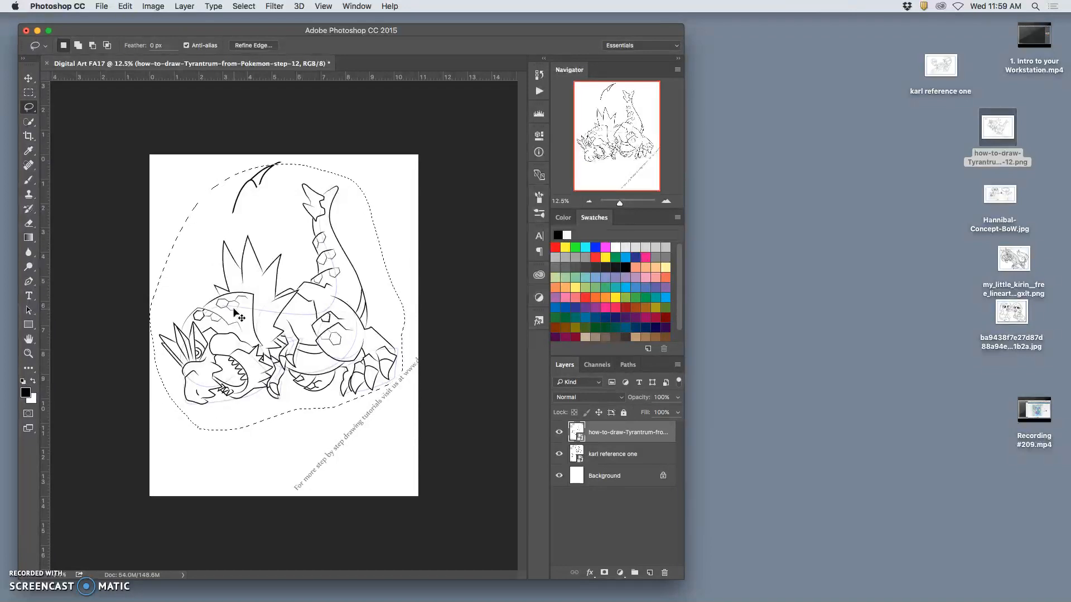
pyautogui.press('super+v')
# Step: Hide the two original placed reference layers and toggle the pasted Tyrantrum layer's visibility to check it, leaving it shown
pyautogui.click(556, 457)
pyautogui.click(558, 475)
pyautogui.click(559, 432)
pyautogui.click(558, 432)
pyautogui.click(559, 432)
pyautogui.click(558, 433)
pyautogui.click(559, 433)
pyautogui.click(559, 434)
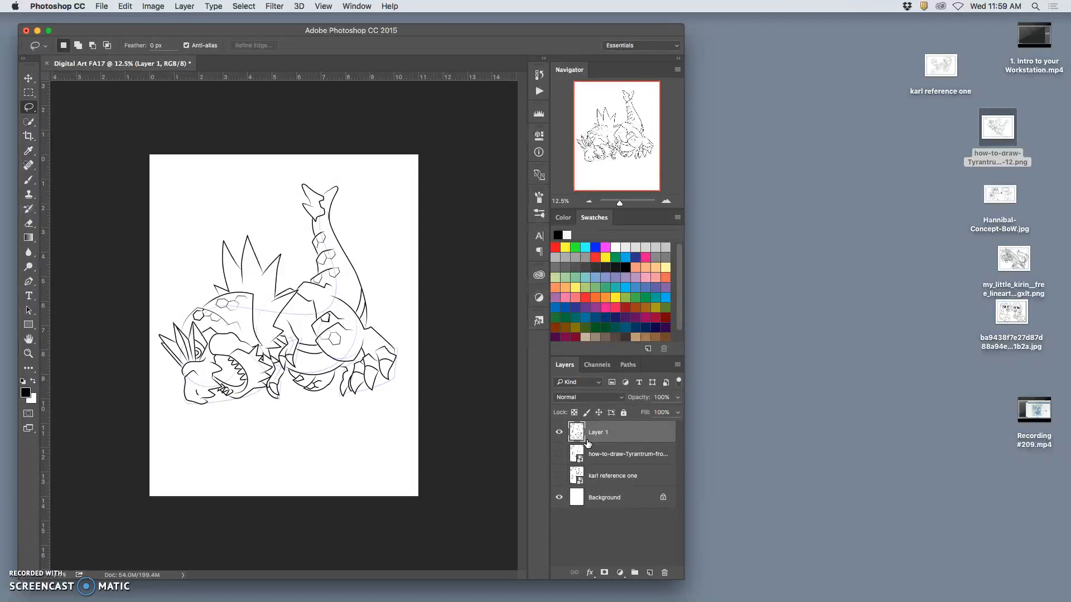
# Step: Place Hannibal-Concept-BoW.jpg in the document, rotate it about -70 degrees and scale it to about 89 percent over the page
pyautogui.click(584, 444)
pyautogui.moveTo(1000, 196); pyautogui.dragTo(306, 354)
pyautogui.moveTo(440, 255); pyautogui.dragTo(266, 195)
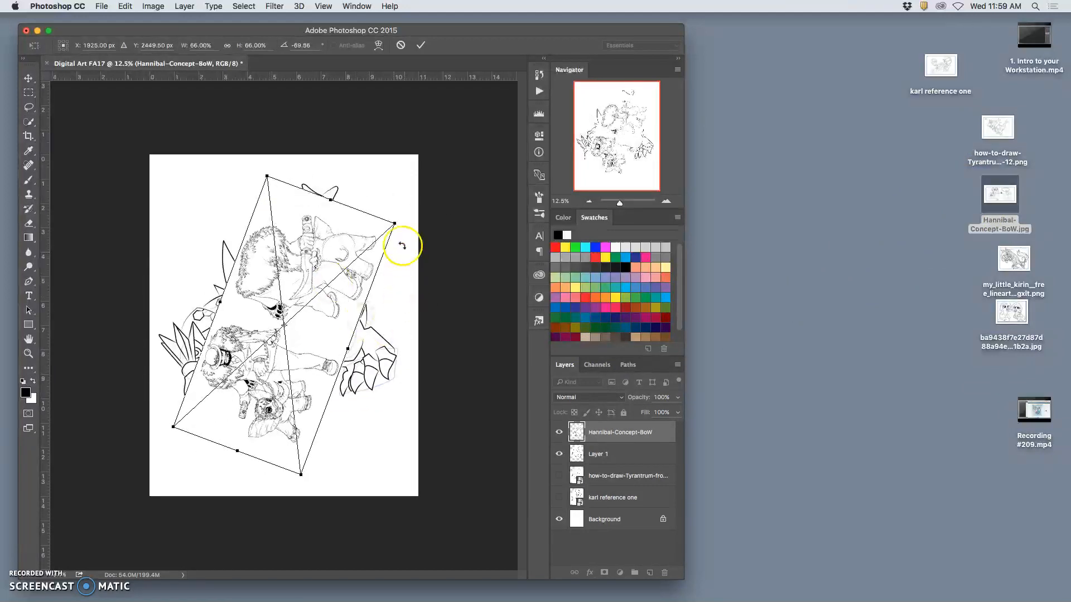
pyautogui.moveTo(395, 223); pyautogui.dragTo(511, 202)
pyautogui.moveTo(385, 260); pyautogui.dragTo(341, 285)
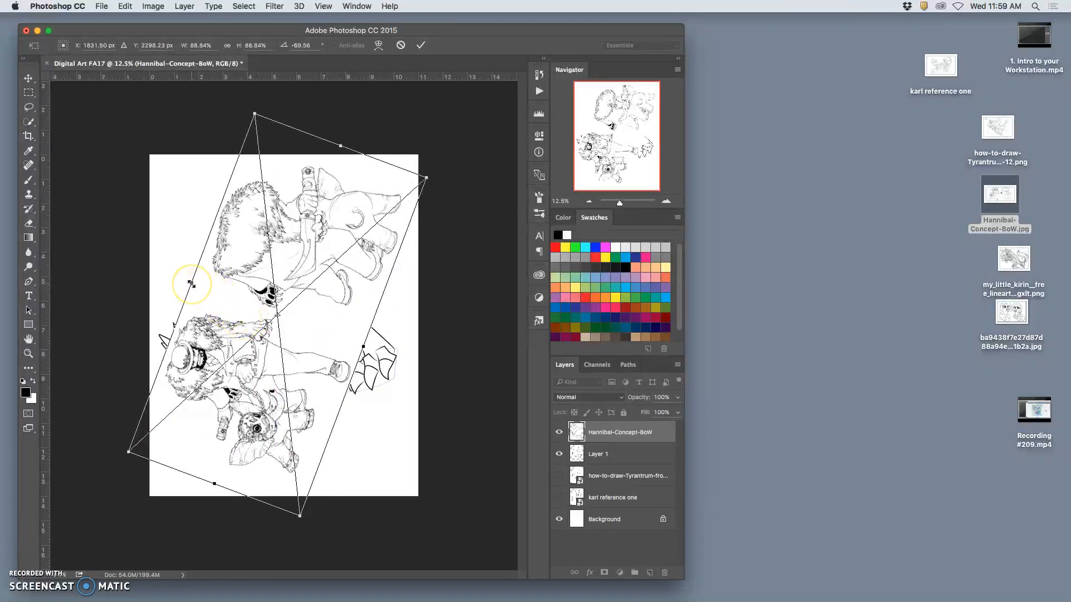
# Step: Mirror the placed Hannibal drawing by stretching it to about -97 percent height, and commit the placement
pyautogui.moveTo(190, 284); pyautogui.dragTo(214, 324)
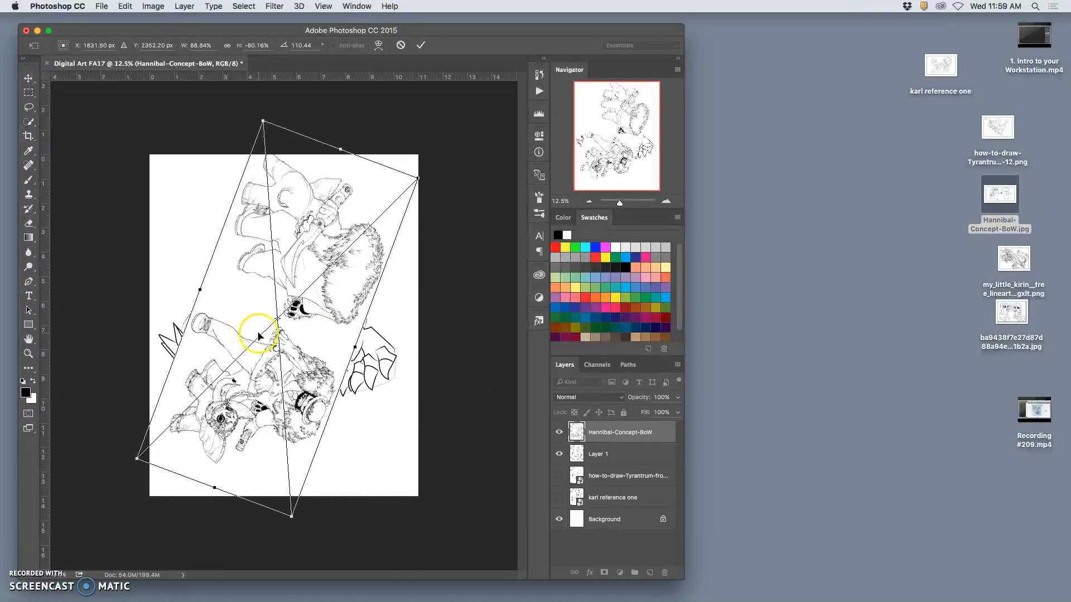
pyautogui.moveTo(355, 347)
pyautogui.mouseDown()
pyautogui.moveTo(386, 358)
pyautogui.moveTo(346, 337)
pyautogui.moveTo(344, 346)
pyautogui.mouseUp()
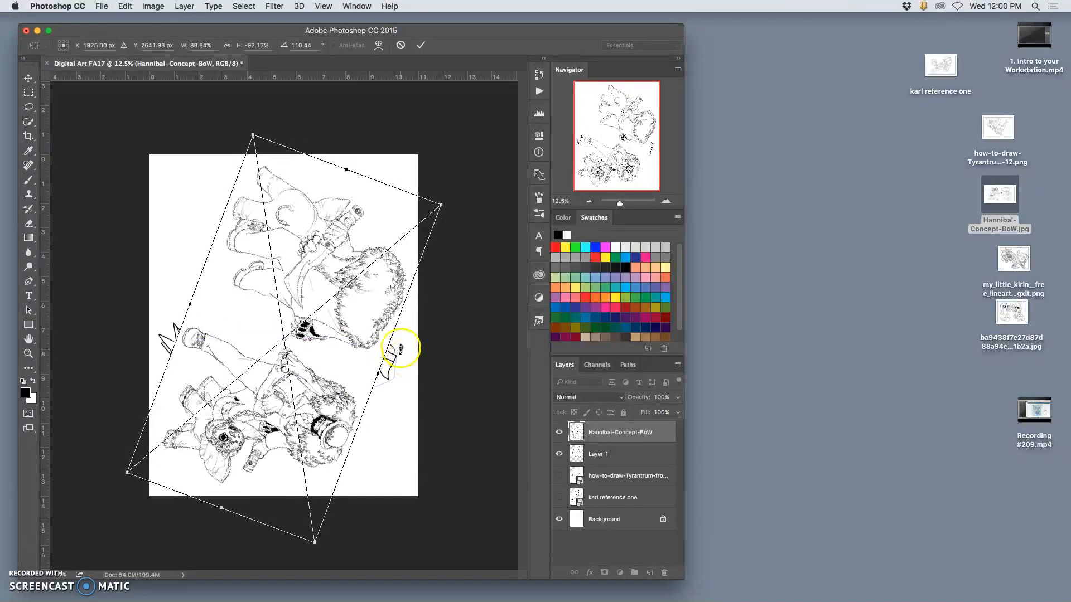
pyautogui.moveTo(379, 373)
pyautogui.mouseDown()
pyautogui.moveTo(337, 284)
pyautogui.moveTo(313, 330)
pyautogui.mouseUp()
pyautogui.press('Return')
pyautogui.press('l')
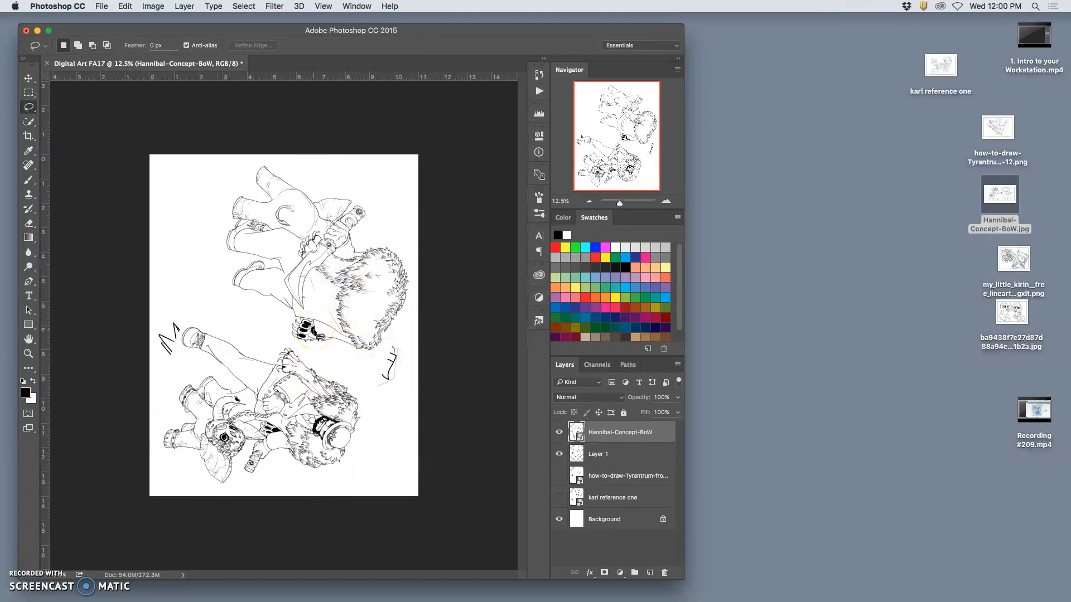
# Step: Place the my_little_kirin PNG, rotated about 95 degrees, mirrored and scaled to about 90 percent to fill the page
pyautogui.moveTo(983, 304); pyautogui.dragTo(344, 302)
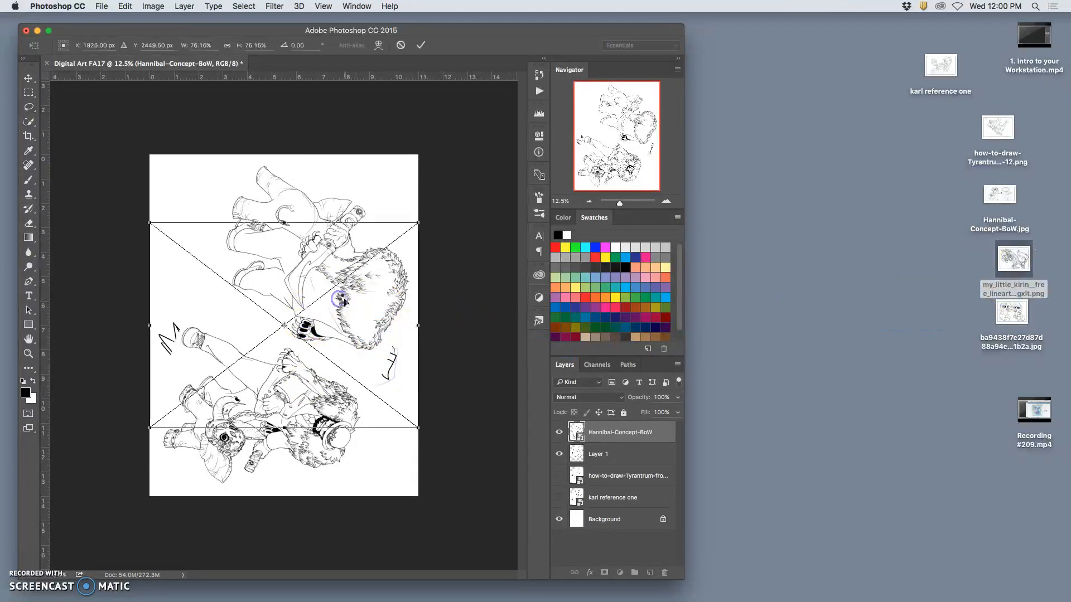
pyautogui.moveTo(433, 220); pyautogui.dragTo(342, 134)
pyautogui.moveTo(478, 310); pyautogui.dragTo(378, 207)
pyautogui.moveTo(406, 336); pyautogui.dragTo(6, 294)
pyautogui.moveTo(161, 304); pyautogui.dragTo(347, 318)
pyautogui.moveTo(203, 318); pyautogui.dragTo(162, 315)
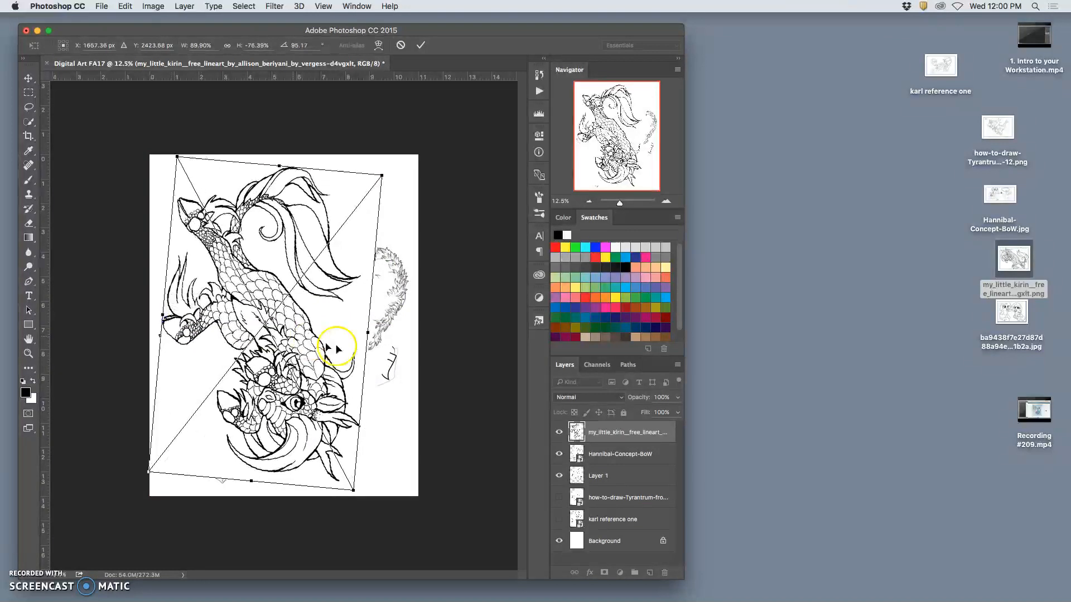
pyautogui.moveTo(368, 332); pyautogui.dragTo(401, 335)
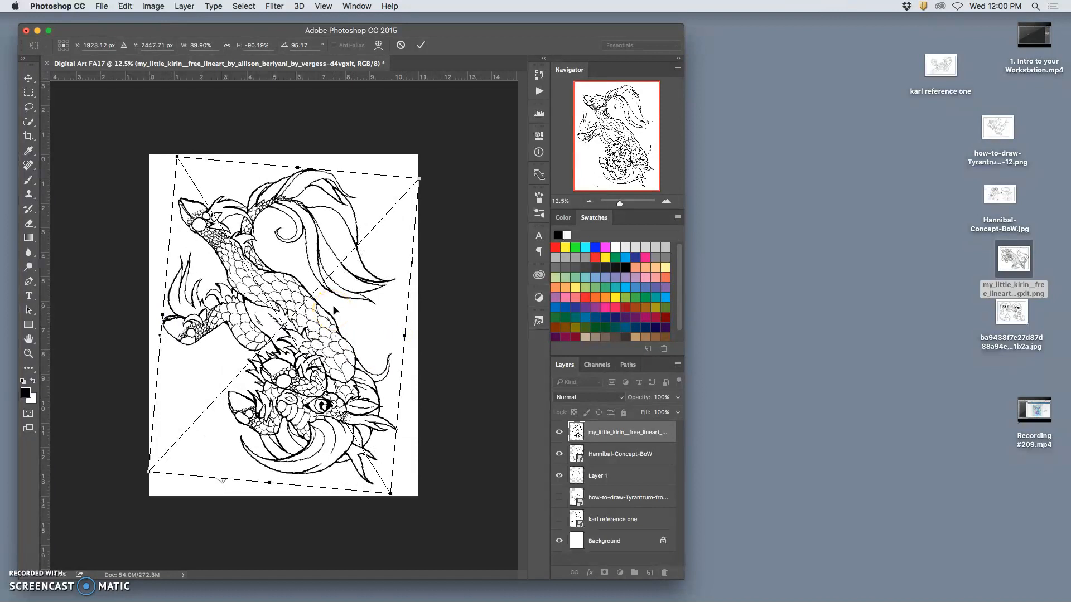
# Step: Warp the placed kirin drawing, pushing its head and body outward to fill more of the page, and commit the placement
pyautogui.rightClick(334, 310)
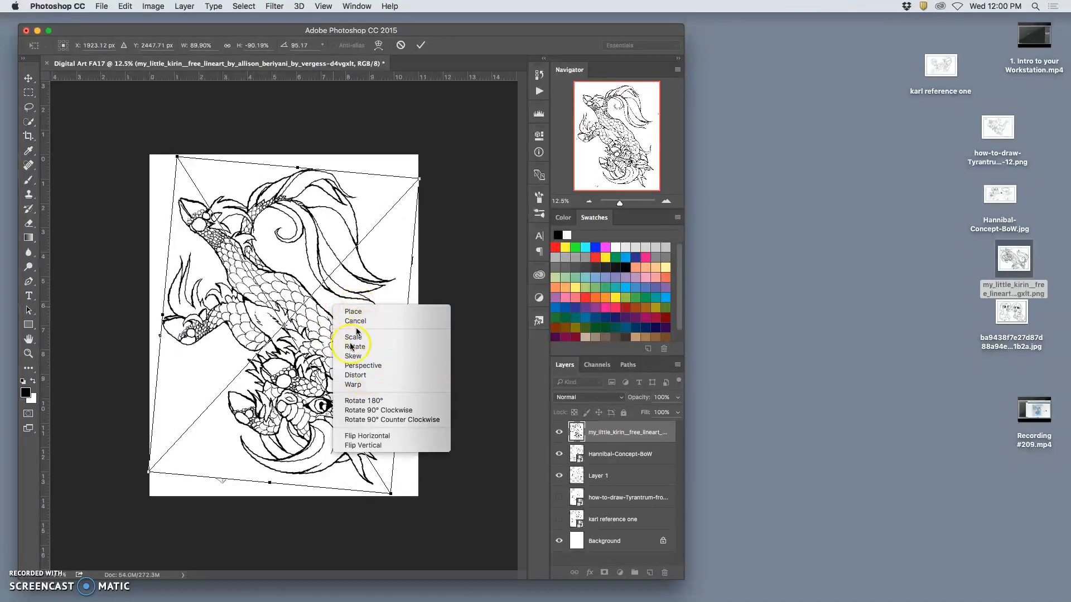
pyautogui.click(354, 384)
pyautogui.moveTo(335, 355); pyautogui.dragTo(377, 304)
pyautogui.moveTo(374, 306); pyautogui.dragTo(374, 306)
pyautogui.moveTo(255, 357); pyautogui.dragTo(232, 376)
pyautogui.moveTo(280, 267); pyautogui.dragTo(294, 248)
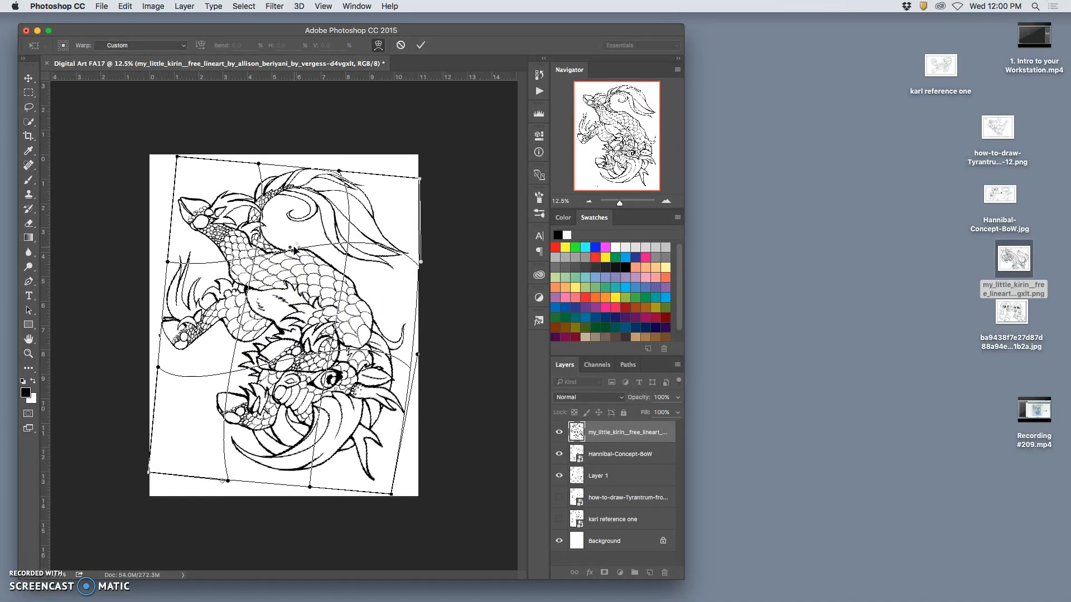
pyautogui.press('Return')
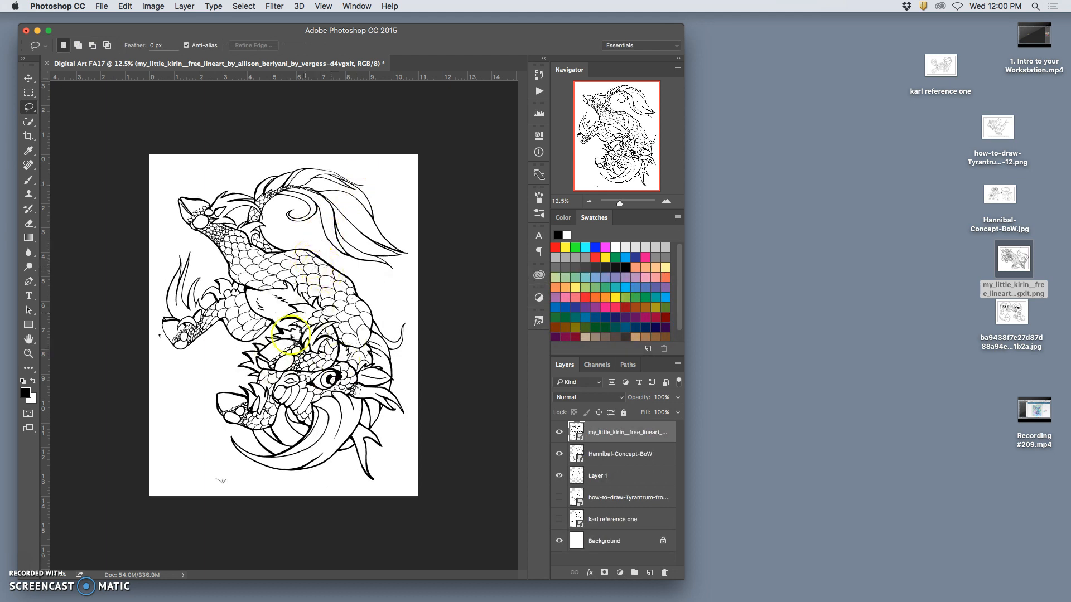
# Step: Delete the kirin layer and undo the deletion
pyautogui.press('BackSpace')
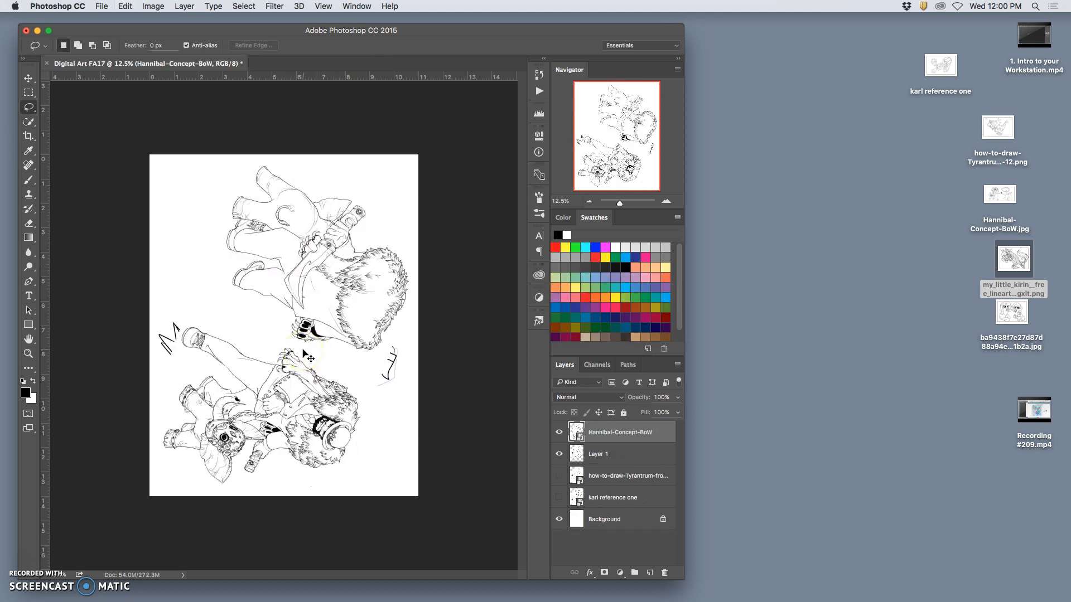
pyautogui.press('super+z')
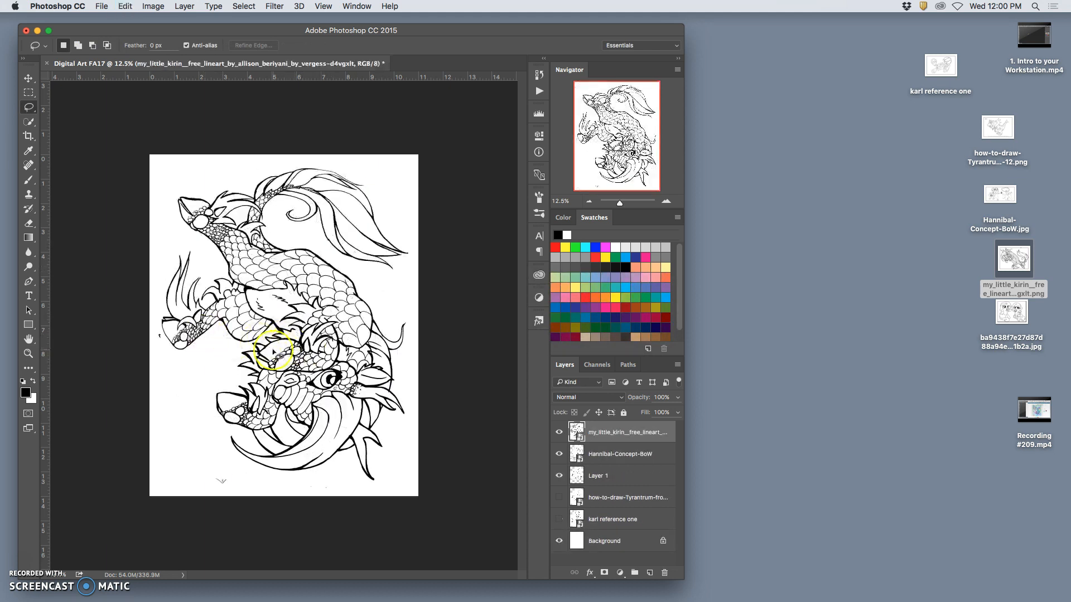
# Step: Place the ba9438 pony JPG, rotate it about -79 degrees, scale it to about 27 percent to fill the page, and commit it
pyautogui.moveTo(1010, 310); pyautogui.dragTo(321, 260)
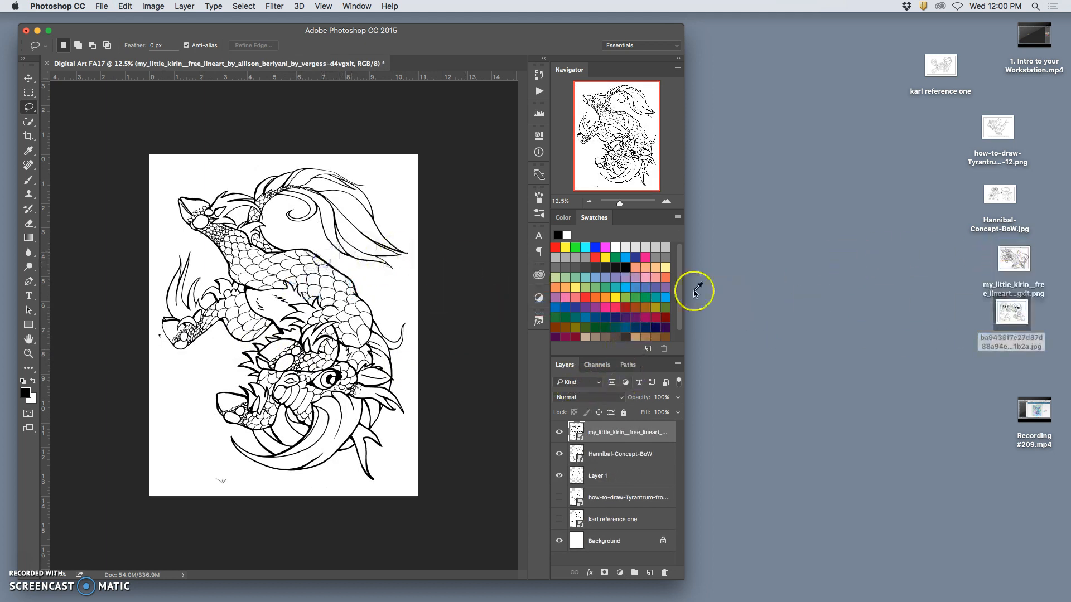
pyautogui.moveTo(1011, 311); pyautogui.dragTo(314, 300)
pyautogui.click(360, 287)
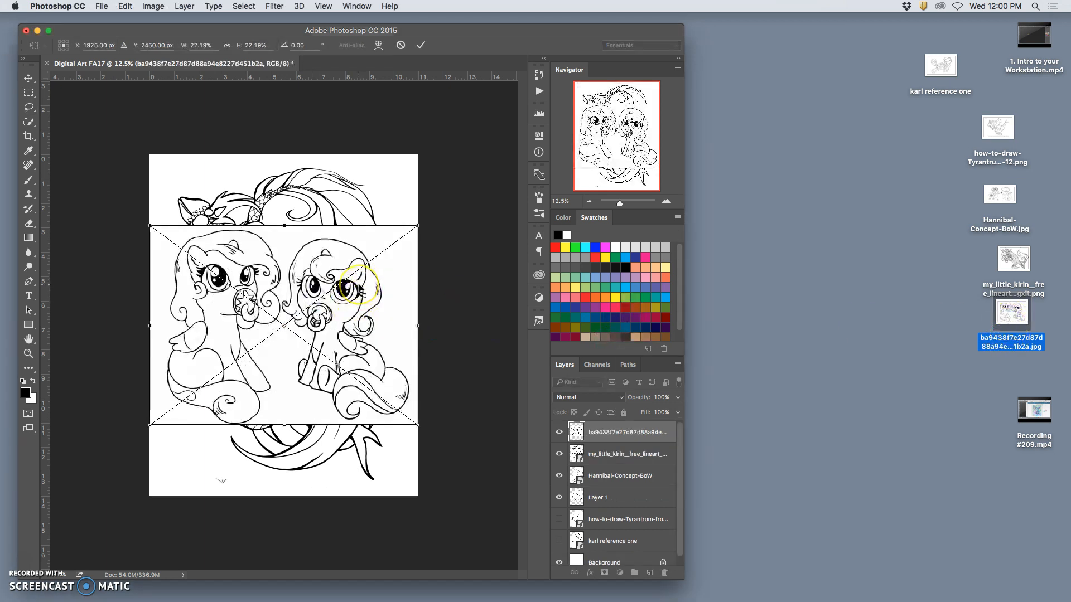
pyautogui.moveTo(425, 223); pyautogui.dragTo(262, 187)
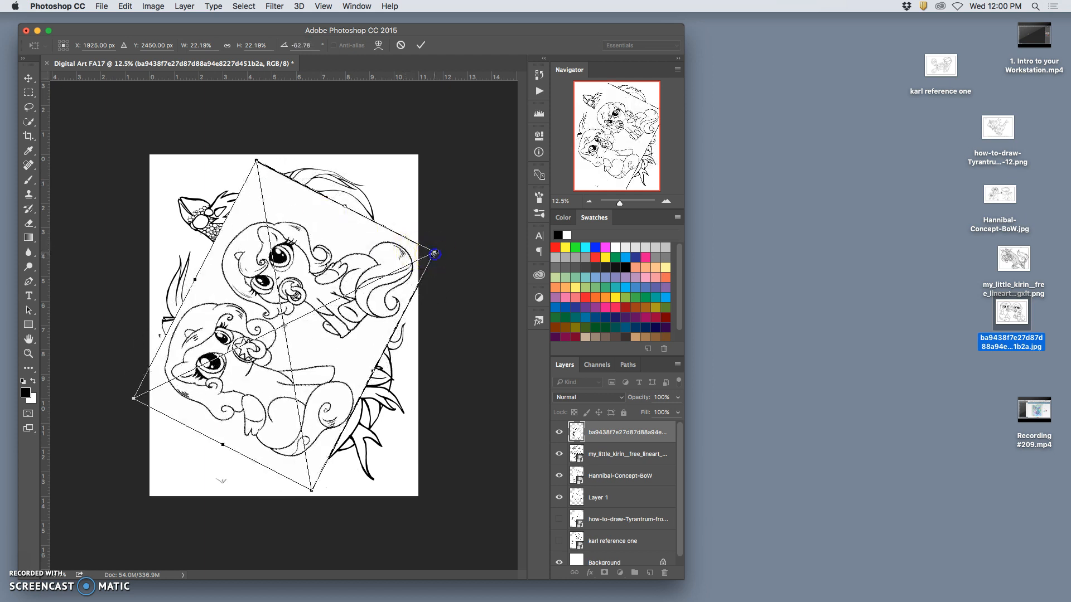
pyautogui.moveTo(434, 254); pyautogui.dragTo(425, 204)
pyautogui.moveTo(389, 238); pyautogui.dragTo(389, 228)
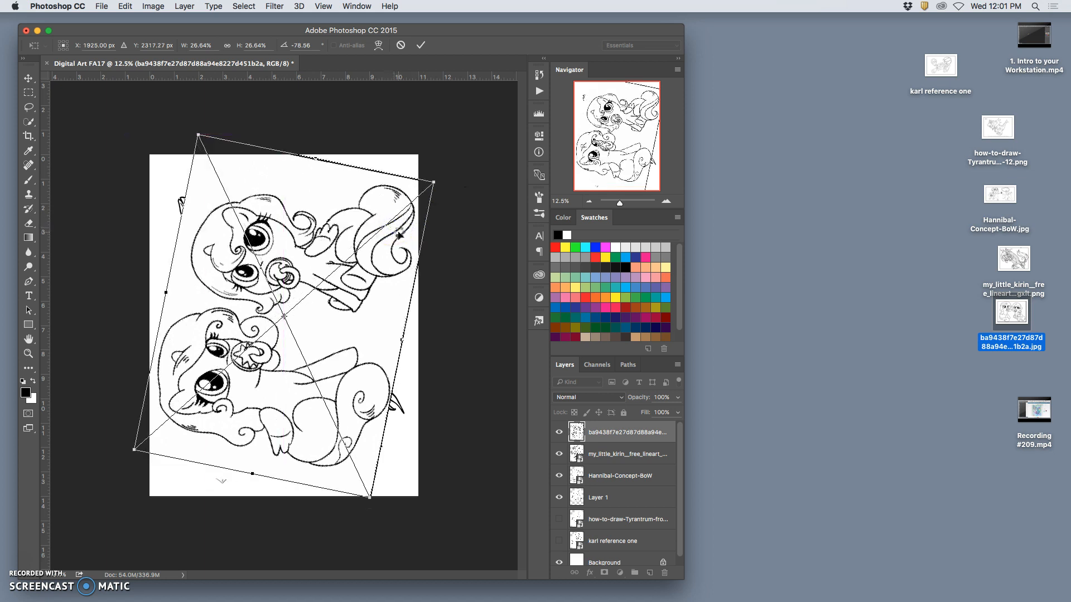
pyautogui.press('Return')
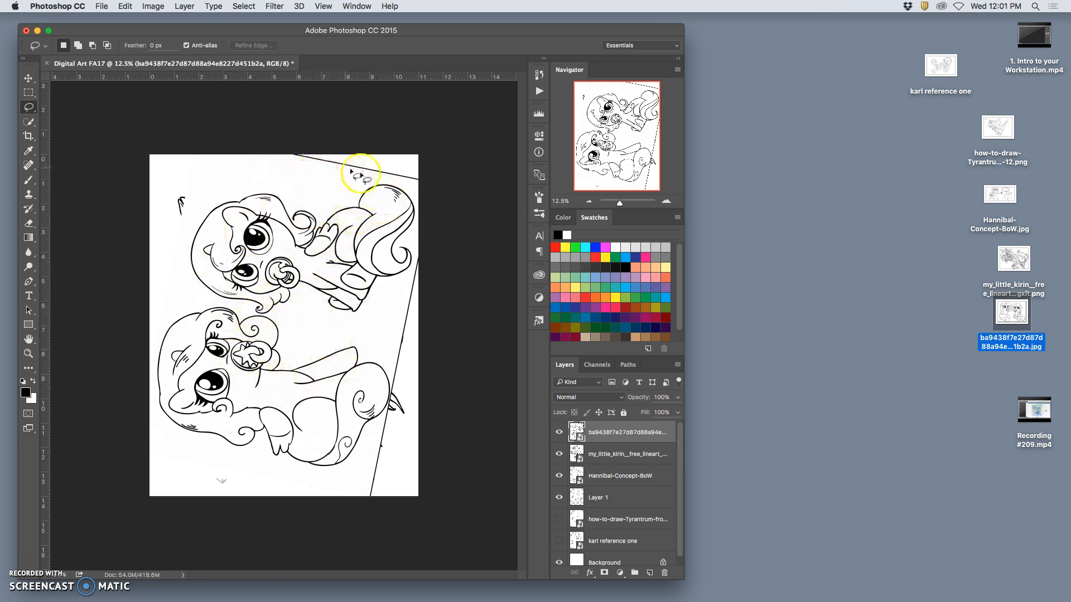
# Step: Try to erase the border line beside the pony drawings, declining to rasterize the smart object
pyautogui.click(28, 223)
pyautogui.click(308, 161)
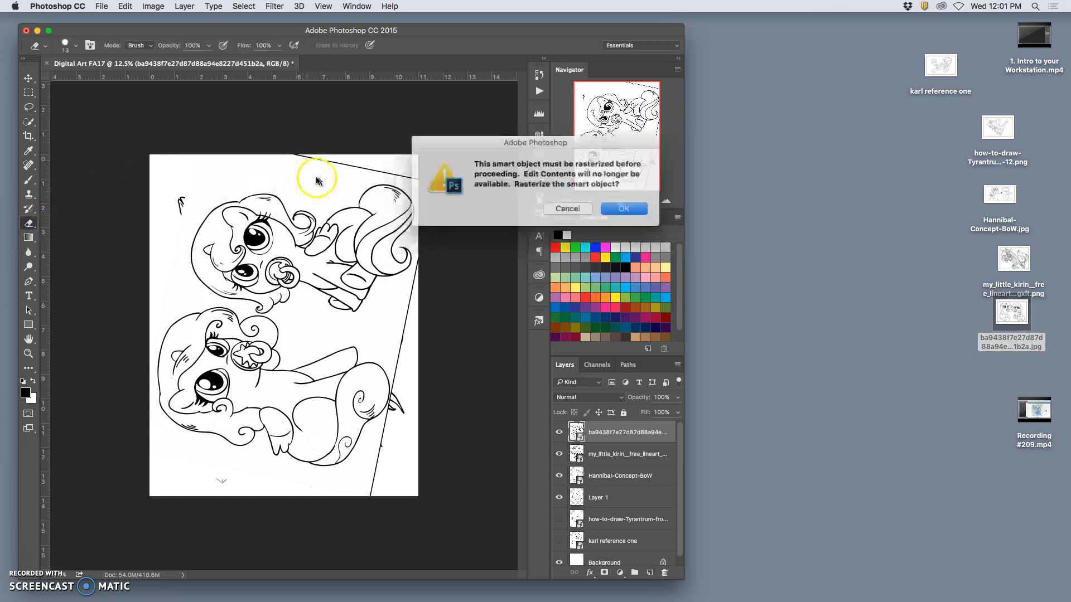
pyautogui.click(572, 223)
# Step: Lasso around the two ponies, leaving out most of the border line, and copy and paste them onto a new layer
pyautogui.click(35, 113)
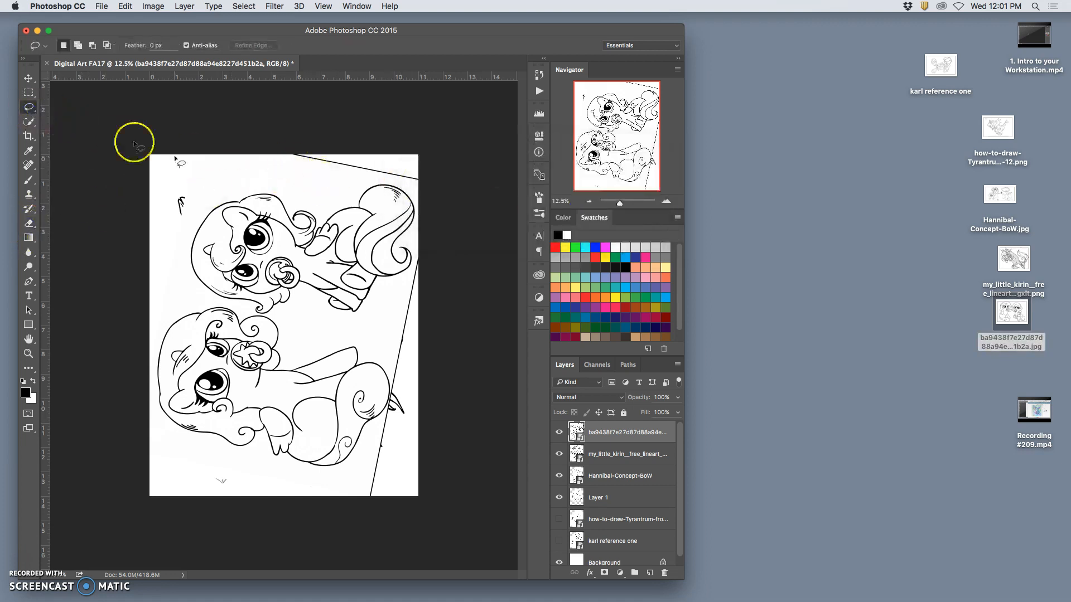
pyautogui.moveTo(222, 180); pyautogui.dragTo(351, 179)
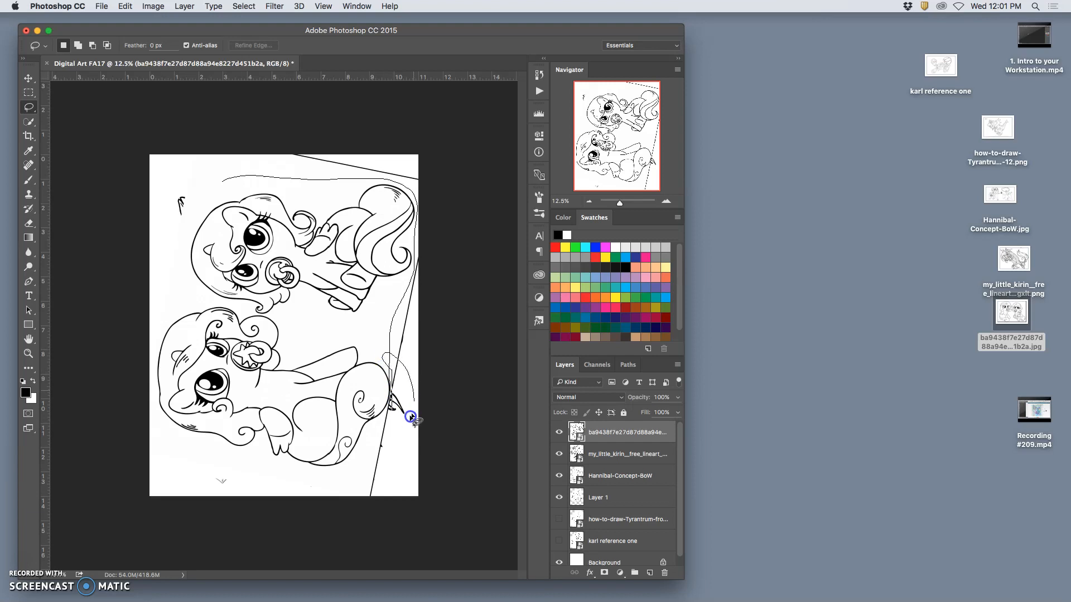
pyautogui.moveTo(357, 464)
pyautogui.mouseDown()
pyautogui.moveTo(315, 488)
pyautogui.moveTo(231, 483)
pyautogui.mouseUp()
pyautogui.moveTo(178, 451)
pyautogui.mouseDown()
pyautogui.moveTo(136, 419)
pyautogui.moveTo(119, 334)
pyautogui.moveTo(222, 179)
pyautogui.mouseUp()
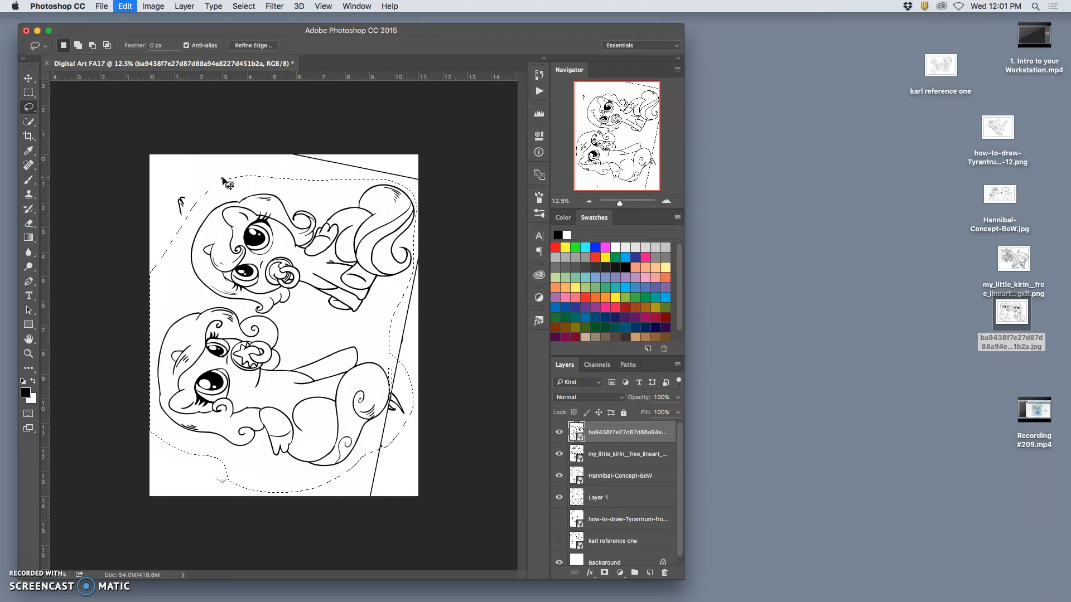
pyautogui.press('super+c')
pyautogui.press('super+v')
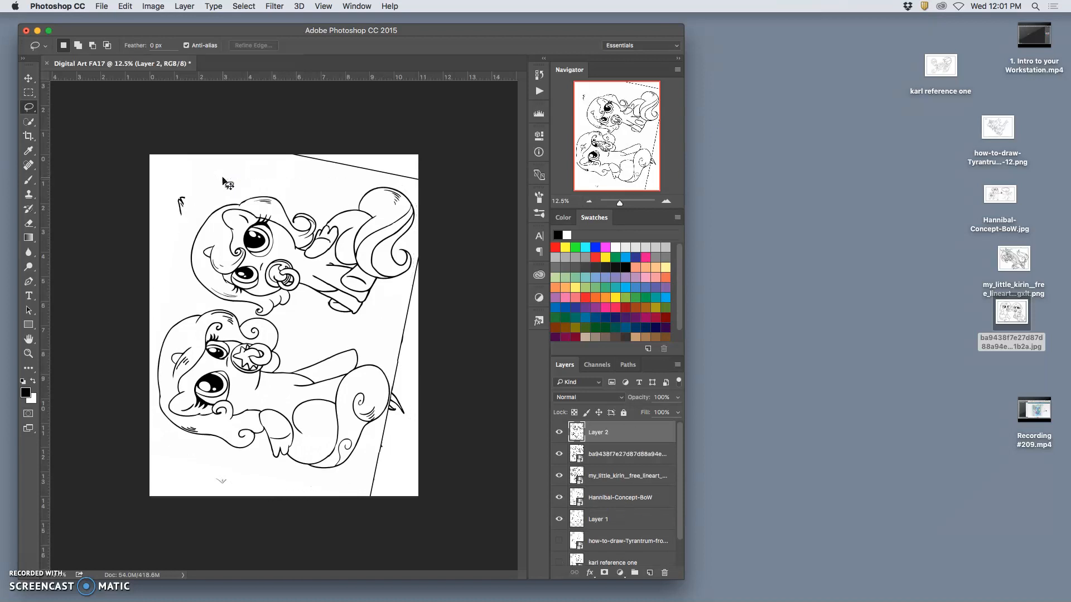
pyautogui.click(125, 6)
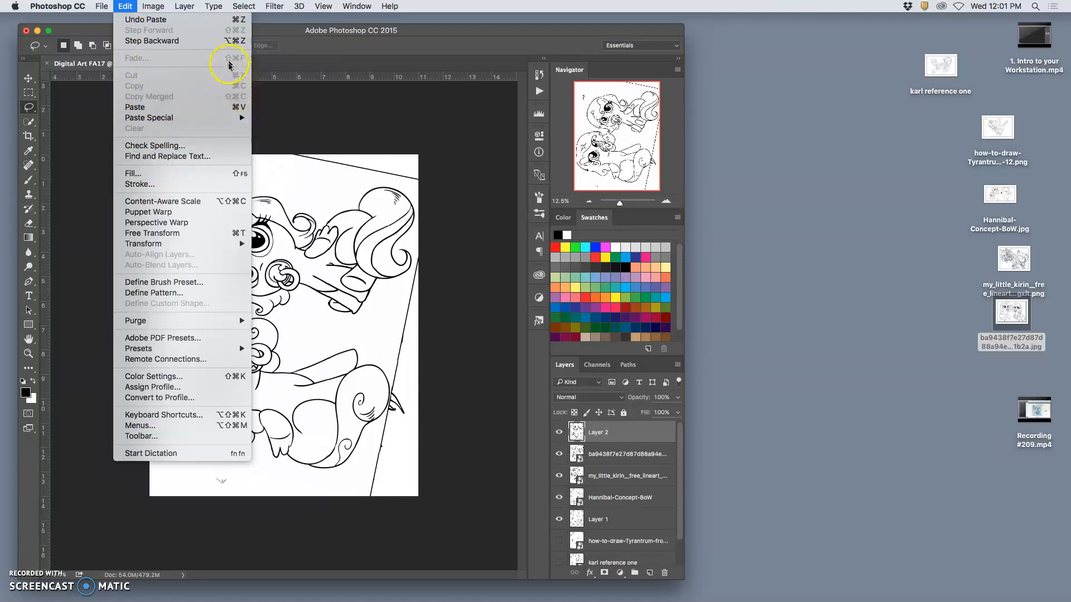
pyautogui.click(397, 124)
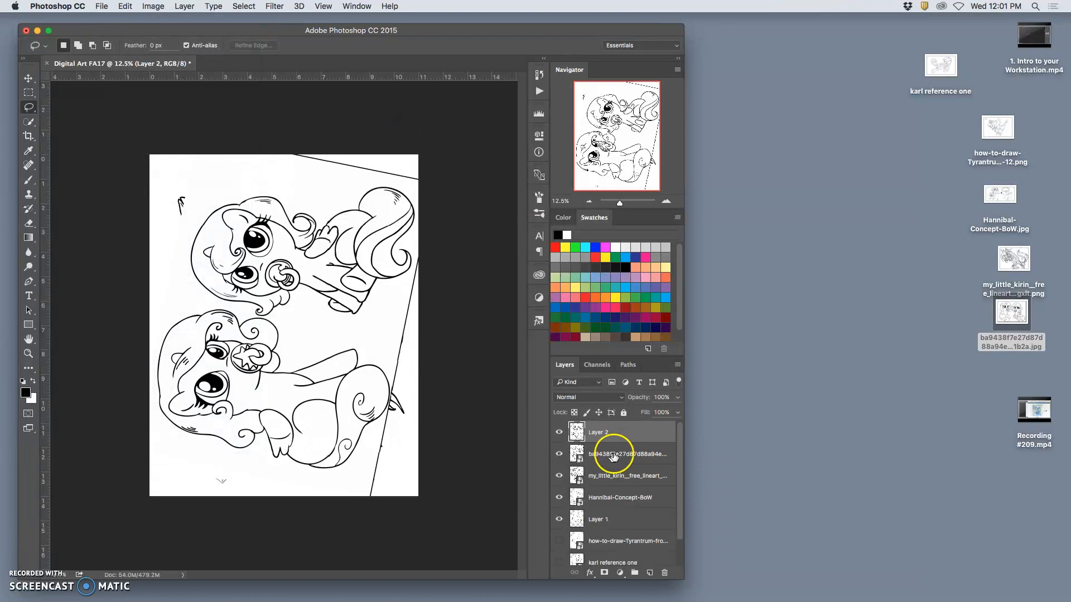
# Step: Hide the original placed pony layer and toggle the pasted pony layer's visibility to check it, leaving it shown
pyautogui.click(560, 455)
pyautogui.click(585, 454)
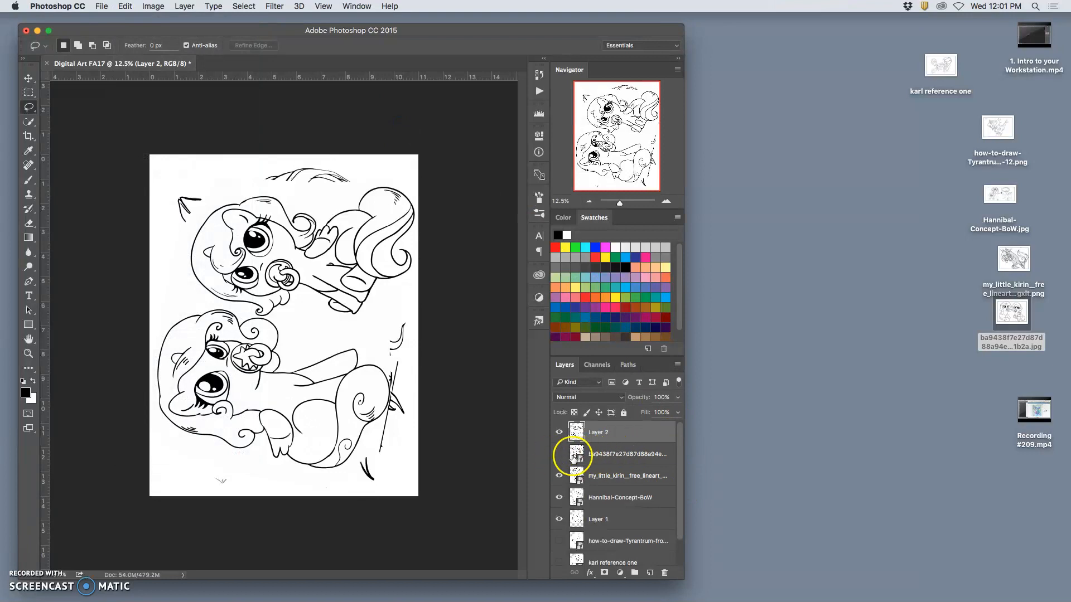
pyautogui.click(592, 465)
pyautogui.scroll(-2, 627, 480)
pyautogui.scroll(2, 616, 511)
pyautogui.scroll(-2, 614, 491)
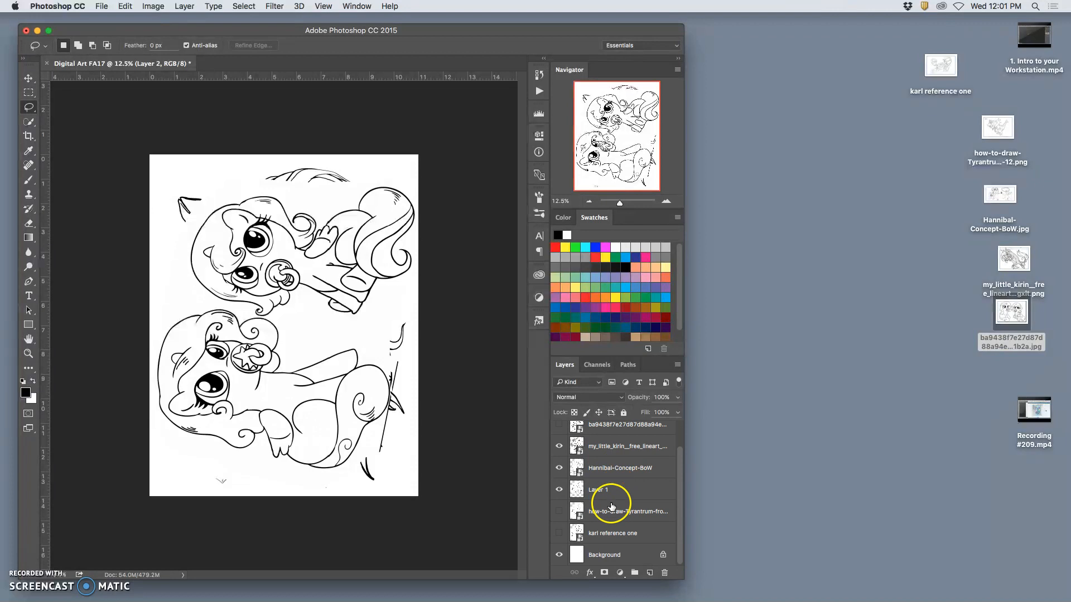
pyautogui.scroll(2, 603, 446)
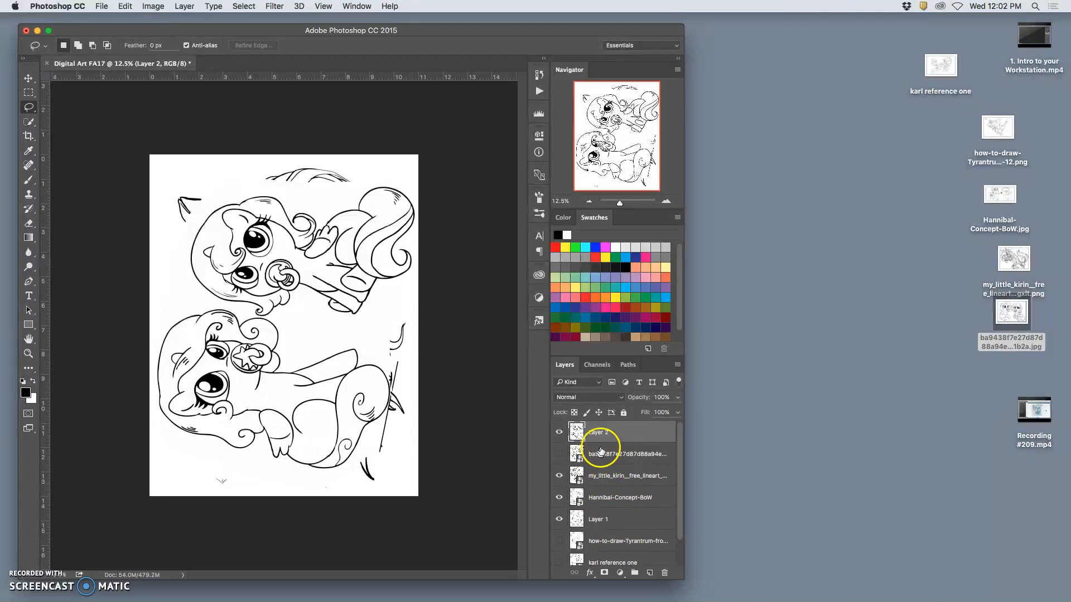
pyautogui.click(559, 433)
pyautogui.click(559, 433)
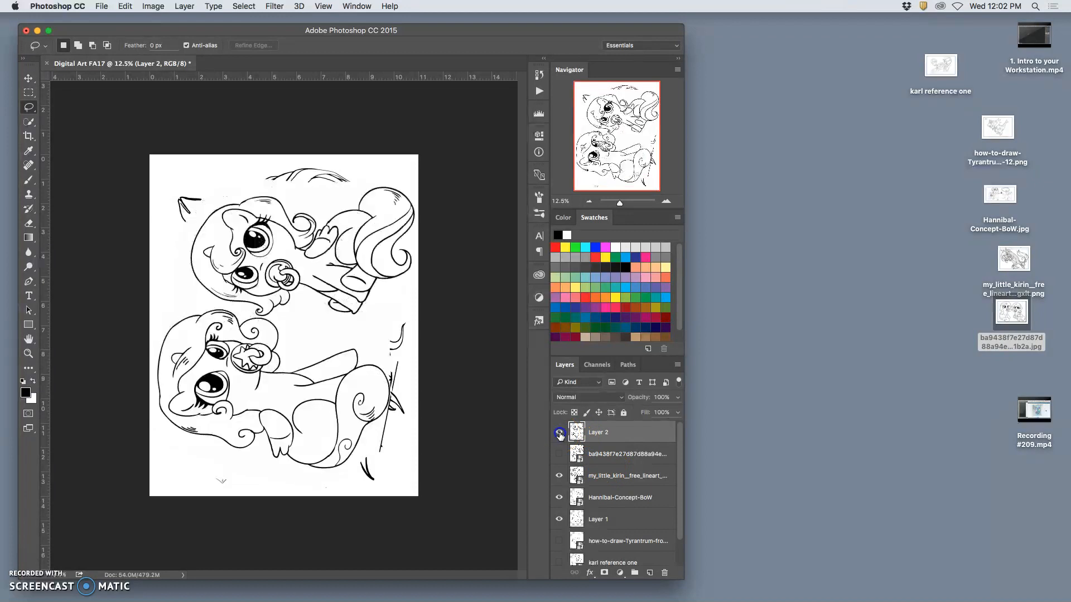
# Step: Show the original Tyrantrum reference layer, move it to the top of the layer stack, and hide it again
pyautogui.click(562, 489)
pyautogui.scroll(-1, 560, 519)
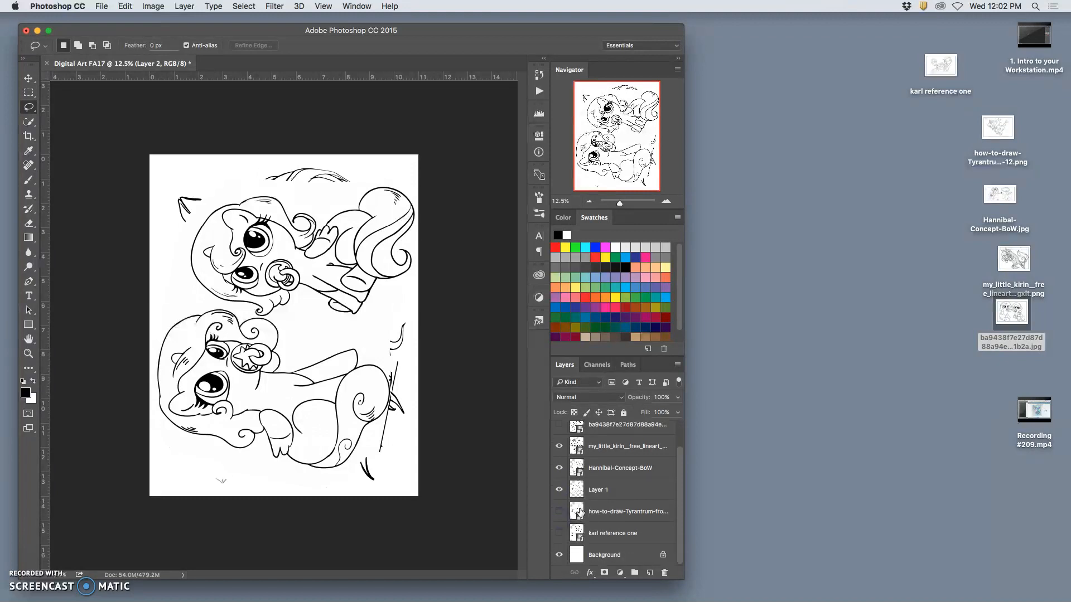
pyautogui.click(558, 556)
pyautogui.click(560, 511)
pyautogui.moveTo(600, 498)
pyautogui.mouseDown()
pyautogui.moveTo(609, 493)
pyautogui.moveTo(618, 519)
pyautogui.moveTo(602, 415)
pyautogui.moveTo(602, 441)
pyautogui.moveTo(600, 428)
pyautogui.mouseUp()
pyautogui.click(559, 433)
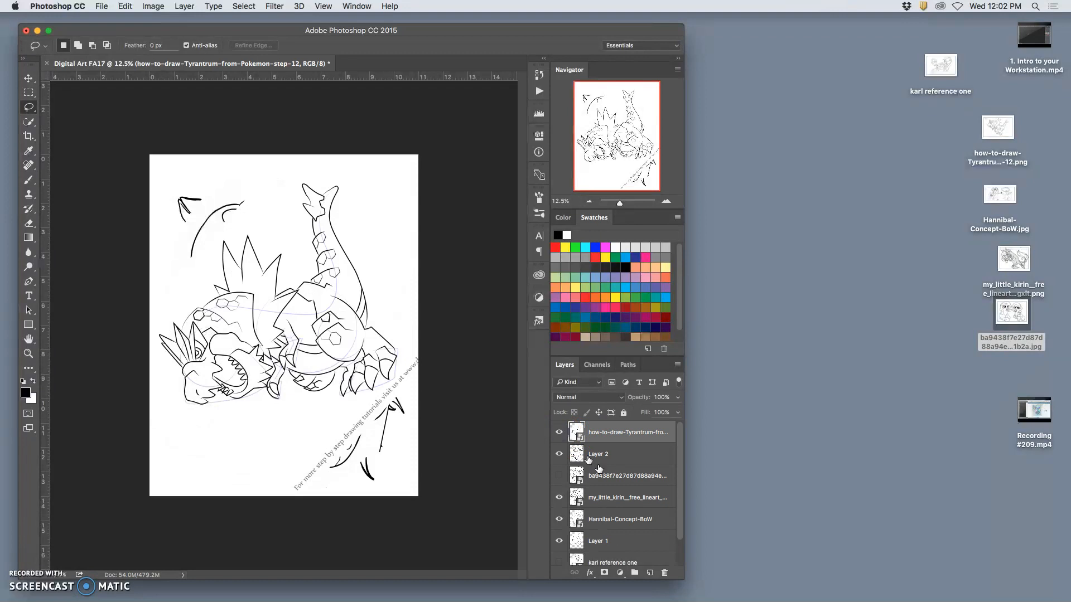
pyautogui.click(558, 432)
# Step: Show the karl reference one layer, move it to the top of the layer stack and set its blending mode to Multiply
pyautogui.scroll(-2, 600, 490)
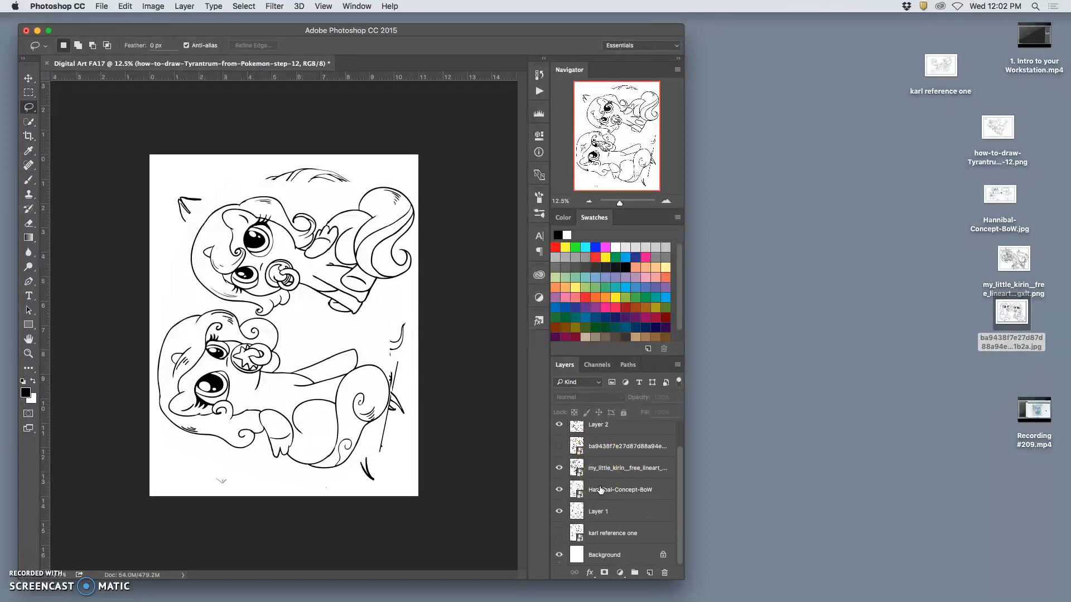
pyautogui.click(558, 534)
pyautogui.moveTo(610, 535)
pyautogui.mouseDown()
pyautogui.moveTo(605, 416)
pyautogui.moveTo(601, 430)
pyautogui.mouseUp()
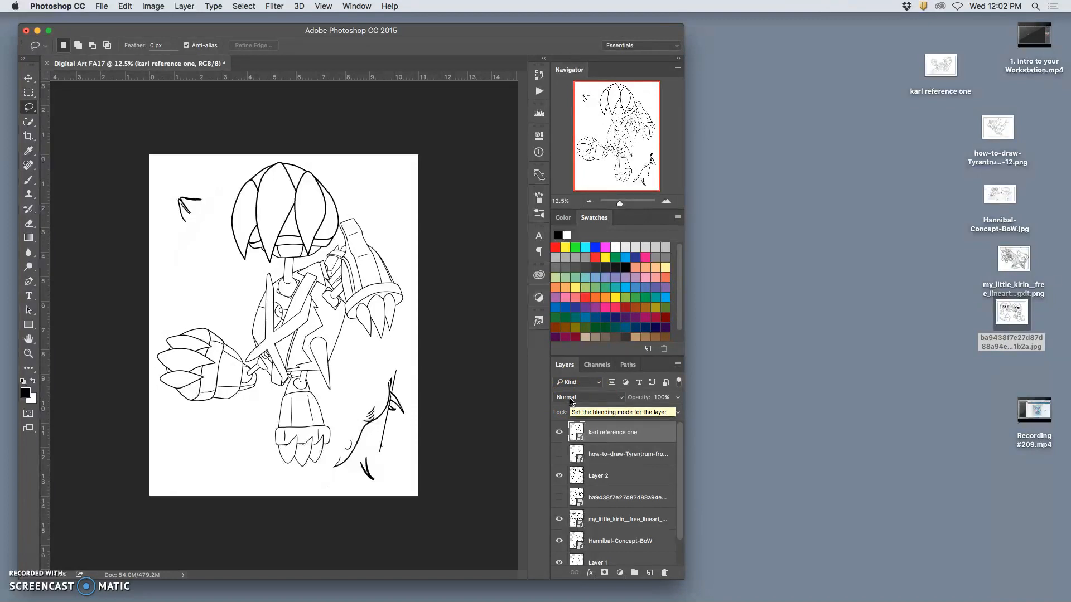
pyautogui.click(591, 400)
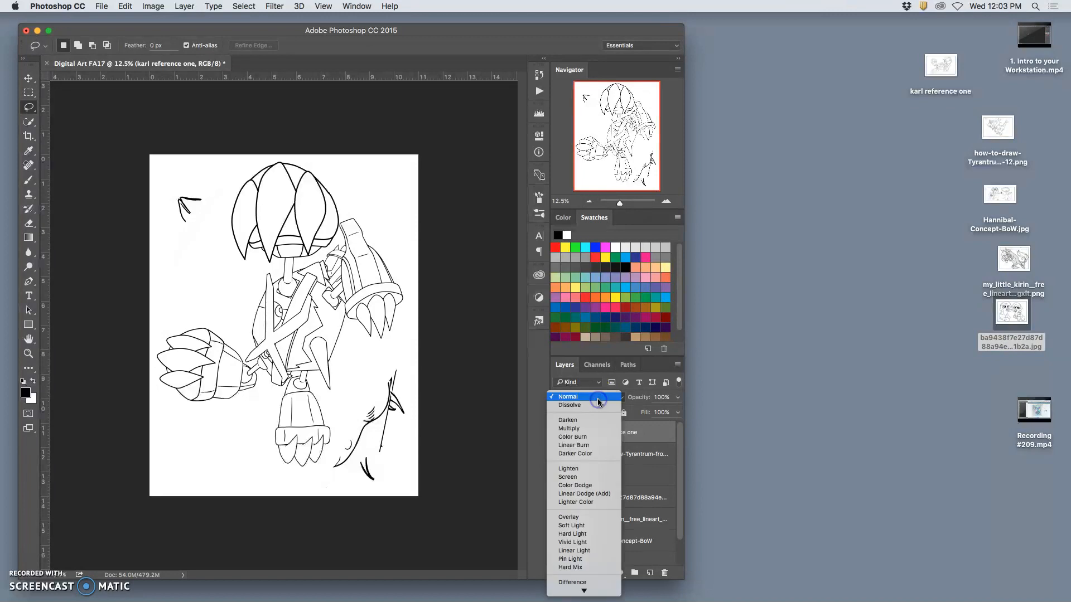
pyautogui.click(590, 427)
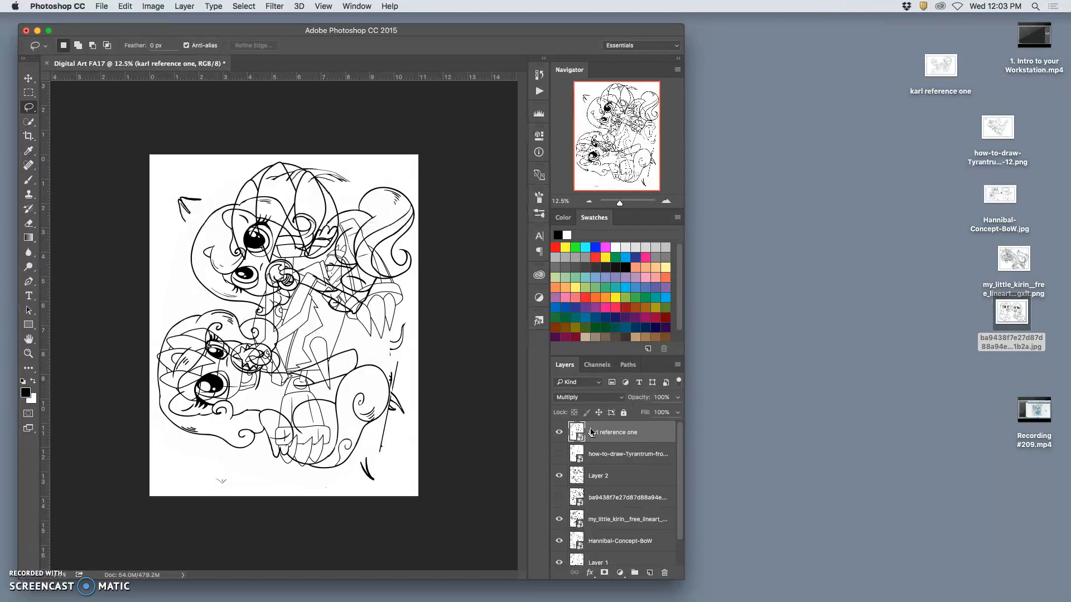
# Step: Set the blending mode of Layer 2 and the my_little_kirin layer to Multiply
pyautogui.click(622, 475)
pyautogui.click(587, 397)
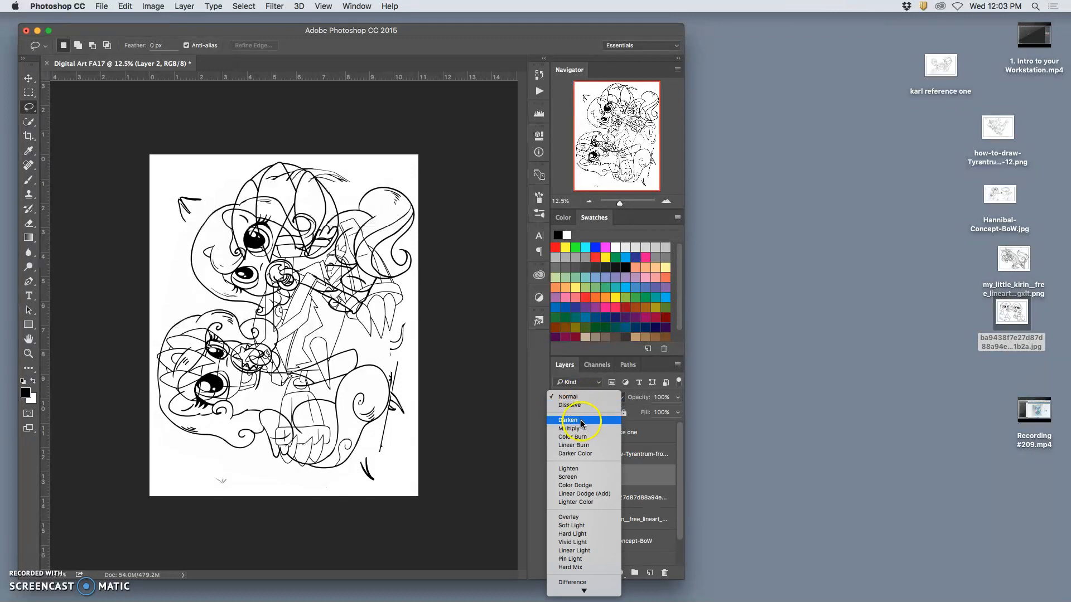
pyautogui.click(578, 429)
pyautogui.click(619, 516)
pyautogui.click(579, 397)
pyautogui.click(587, 429)
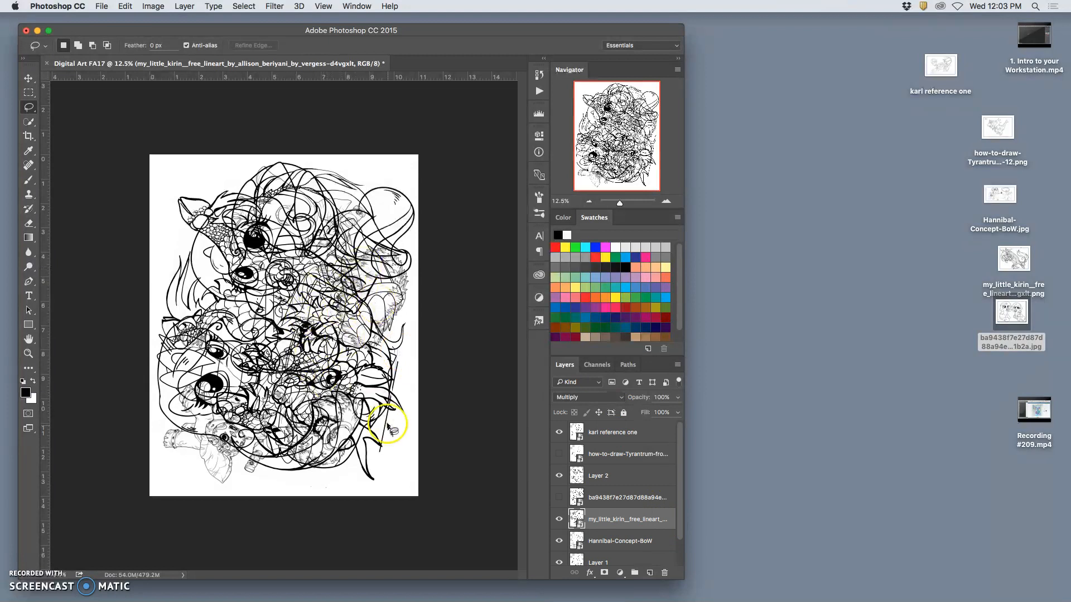
# Step: Set the blending mode of the Hannibal-Concept-BoW layer and Layer 1 to Multiply
pyautogui.scroll(-1, 605, 533)
pyautogui.click(607, 536)
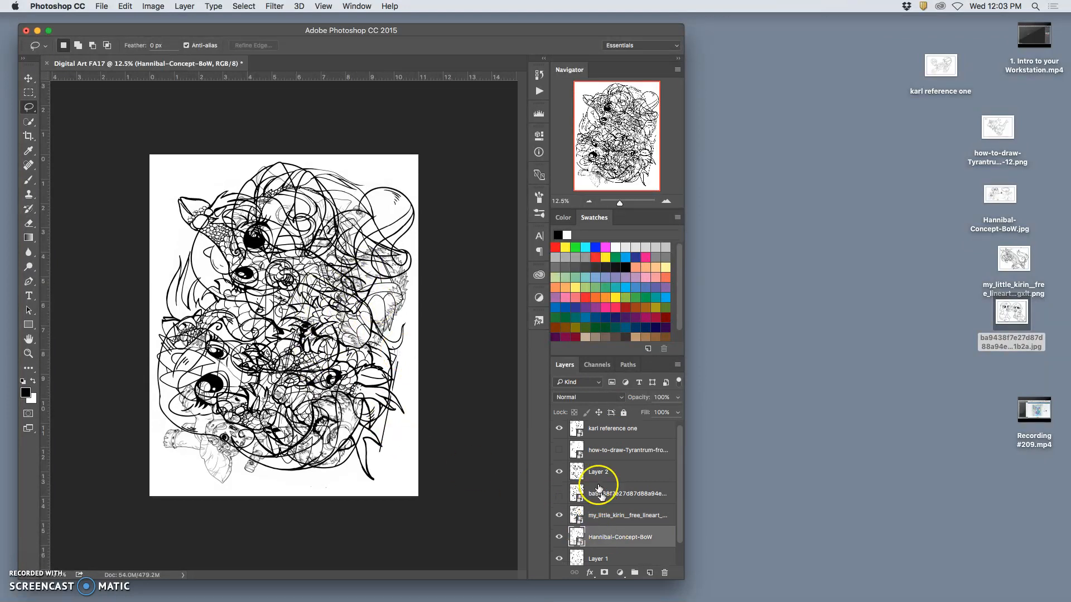
pyautogui.click(583, 397)
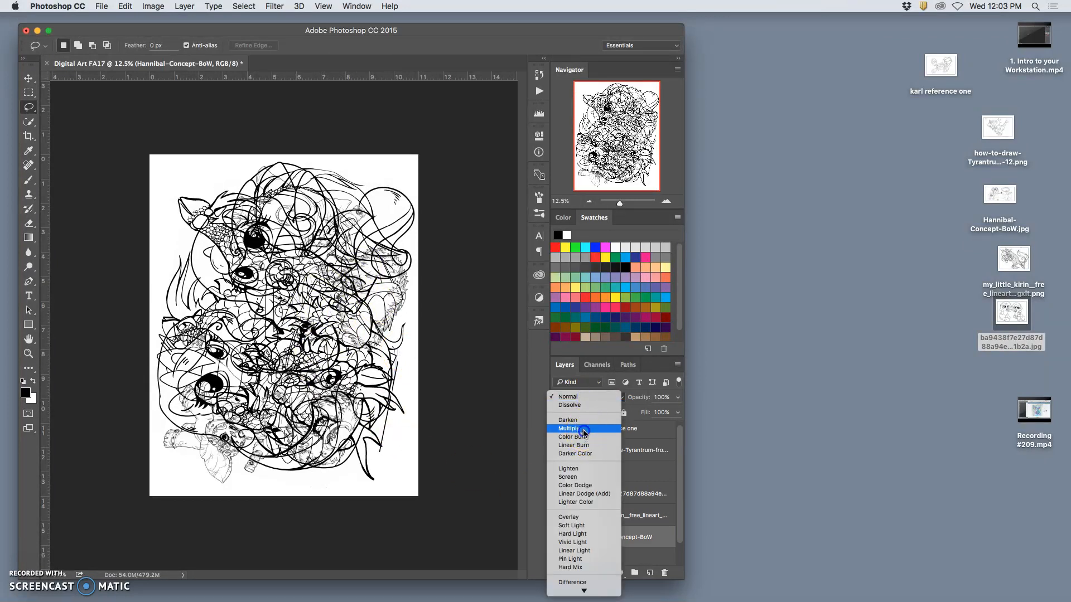
pyautogui.click(583, 430)
pyautogui.scroll(-3, 616, 494)
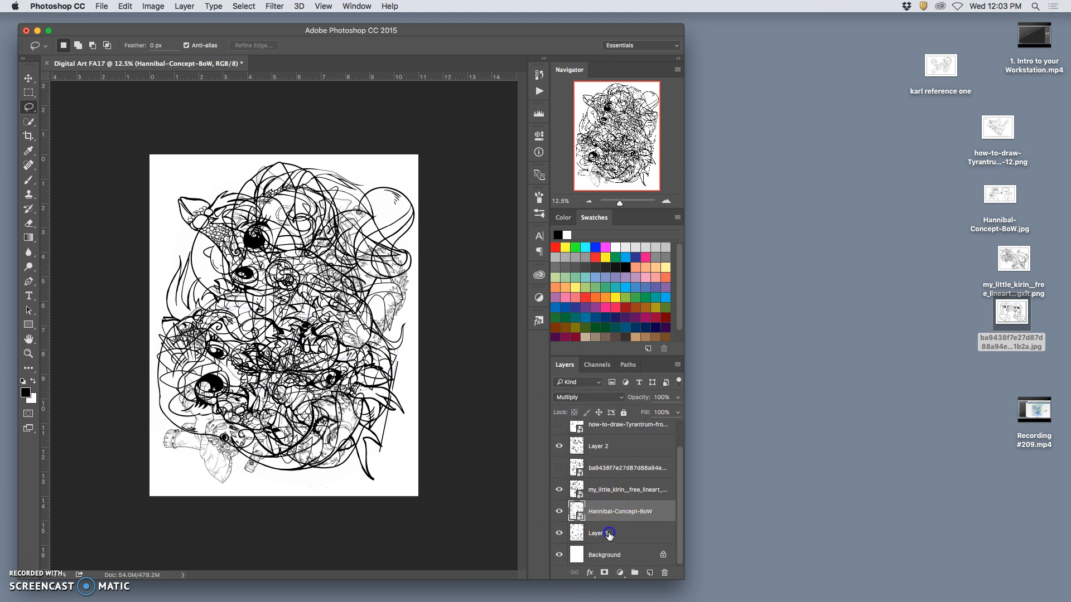
pyautogui.click(608, 534)
pyautogui.click(595, 397)
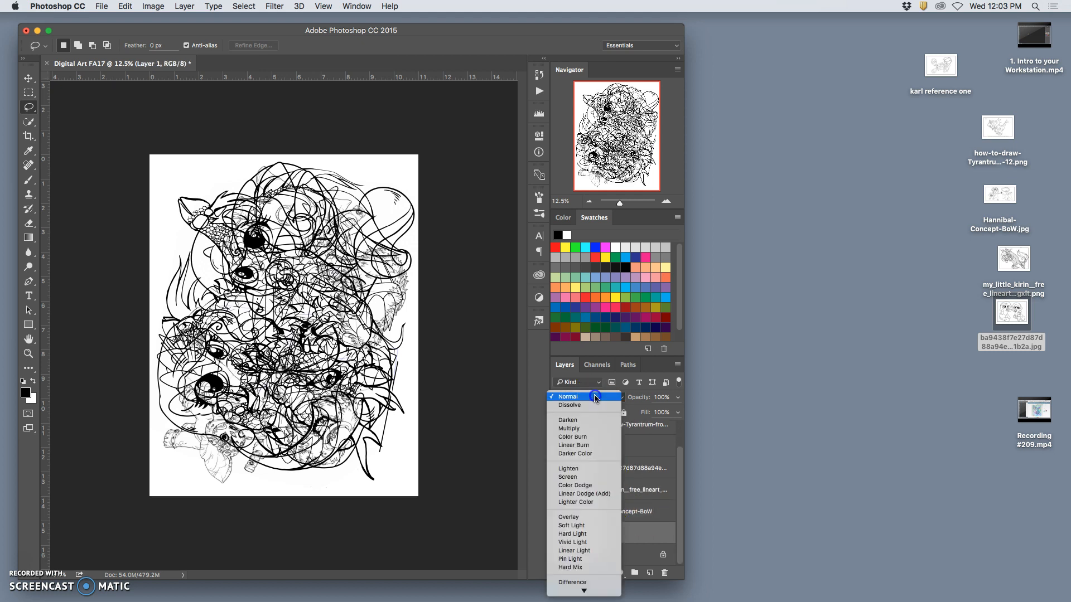
pyautogui.click(591, 429)
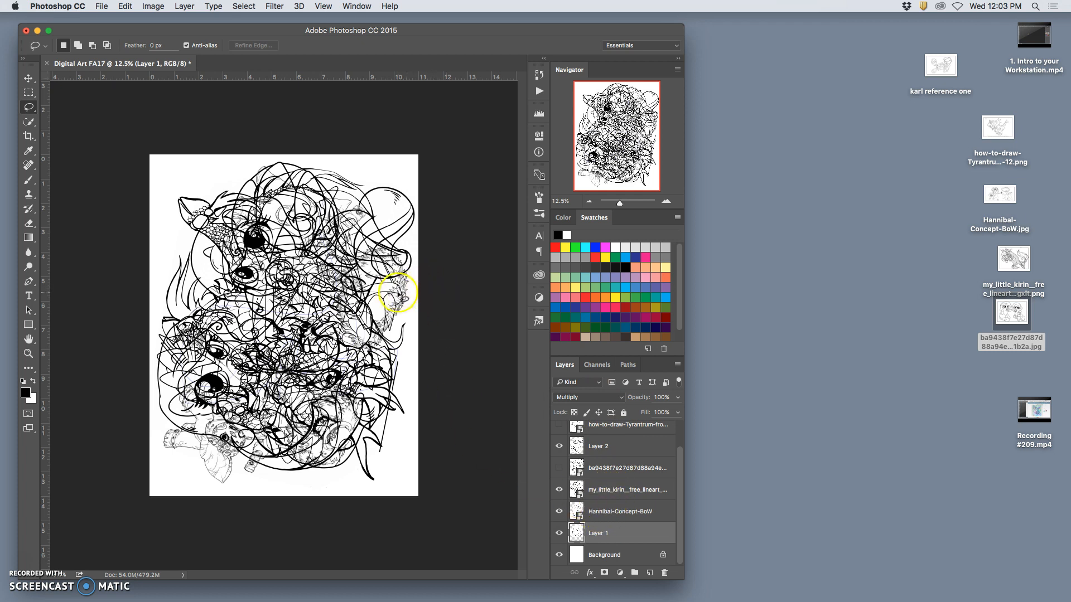
# Step: Enlarge the application window and examine the overlapping line art at 100% and as a whole page
pyautogui.scroll(2, 398, 293)
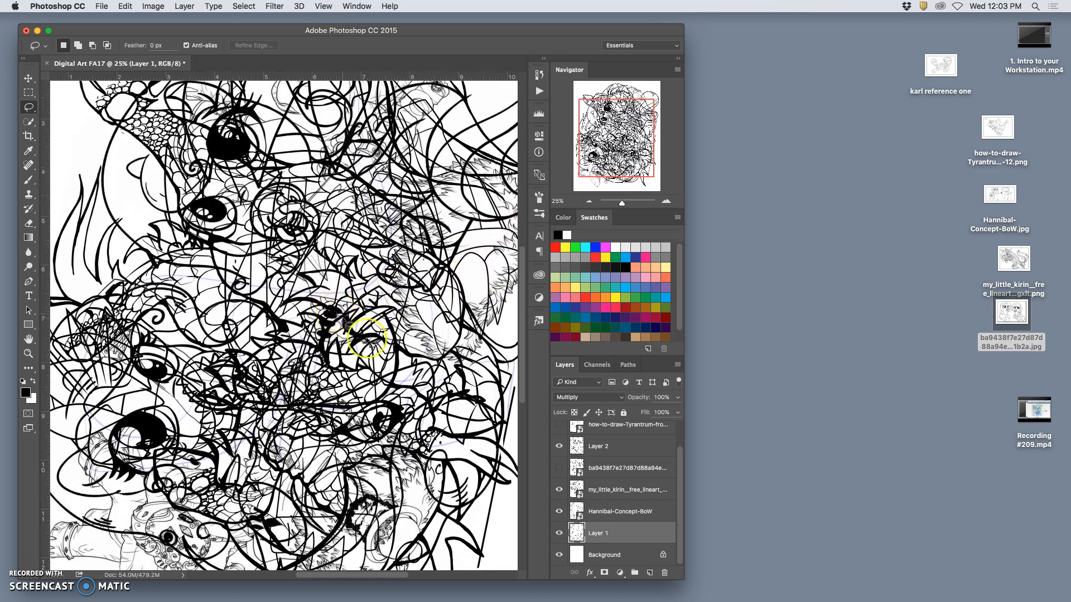
pyautogui.press('super+0')
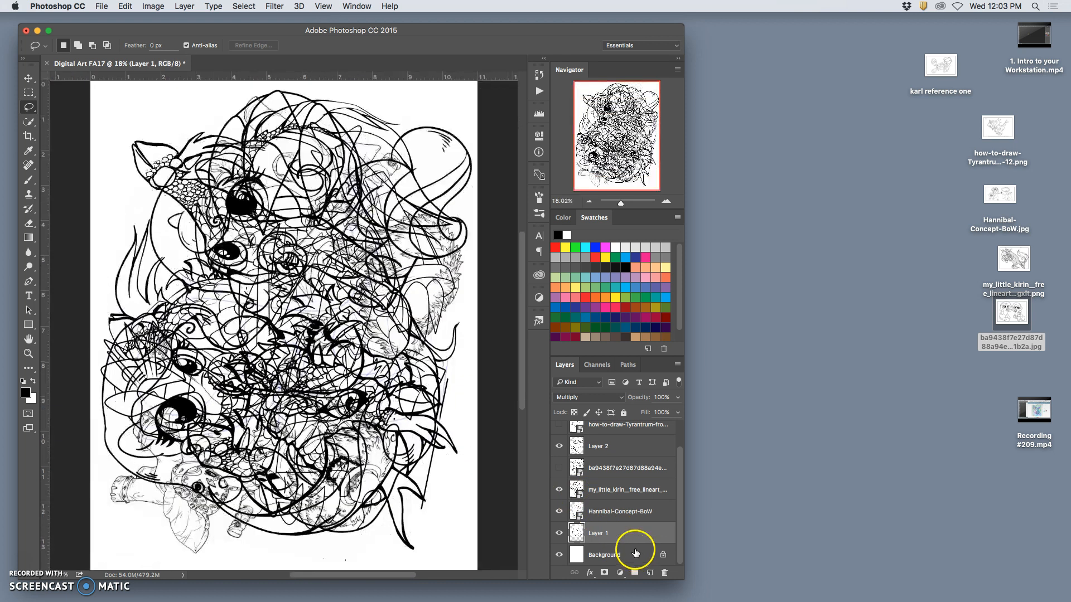
pyautogui.moveTo(674, 595); pyautogui.dragTo(931, 580)
pyautogui.press('super+0')
pyautogui.press('super+1')
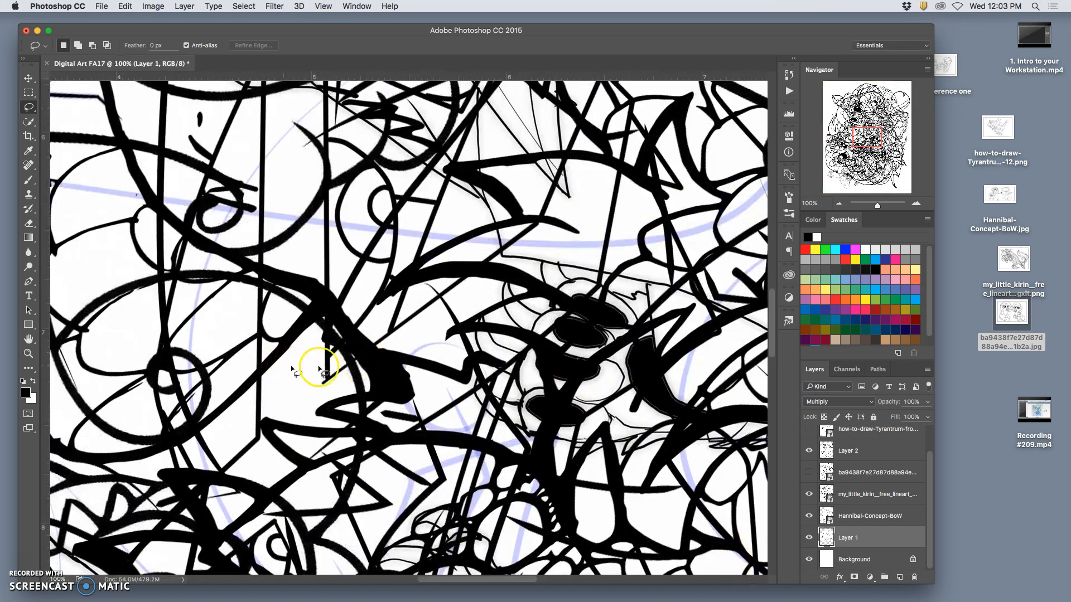
pyautogui.press('super+minus')
pyautogui.press('super+minus')
pyautogui.press('super+minus')
pyautogui.press('super+minus')
pyautogui.press('super+minus')
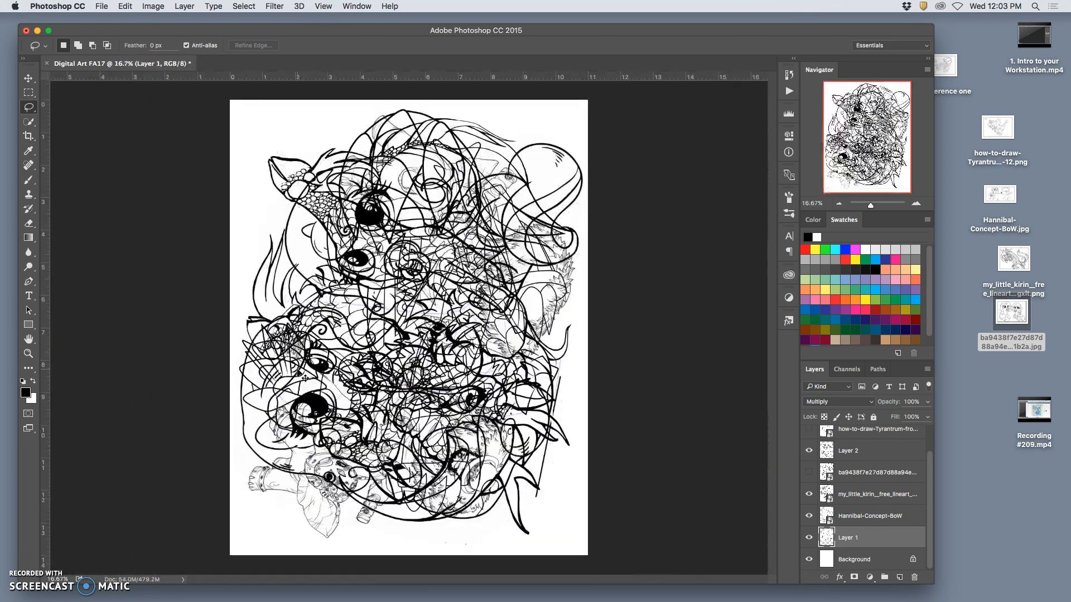
# Step: Try reducing Layer 2's opacity to 80%, and restore it to 100%
pyautogui.click(305, 362)
pyautogui.press('super+plus')
pyautogui.press('super+plus')
pyautogui.press('super+plus')
pyautogui.moveTo(548, 454); pyautogui.dragTo(344, 194)
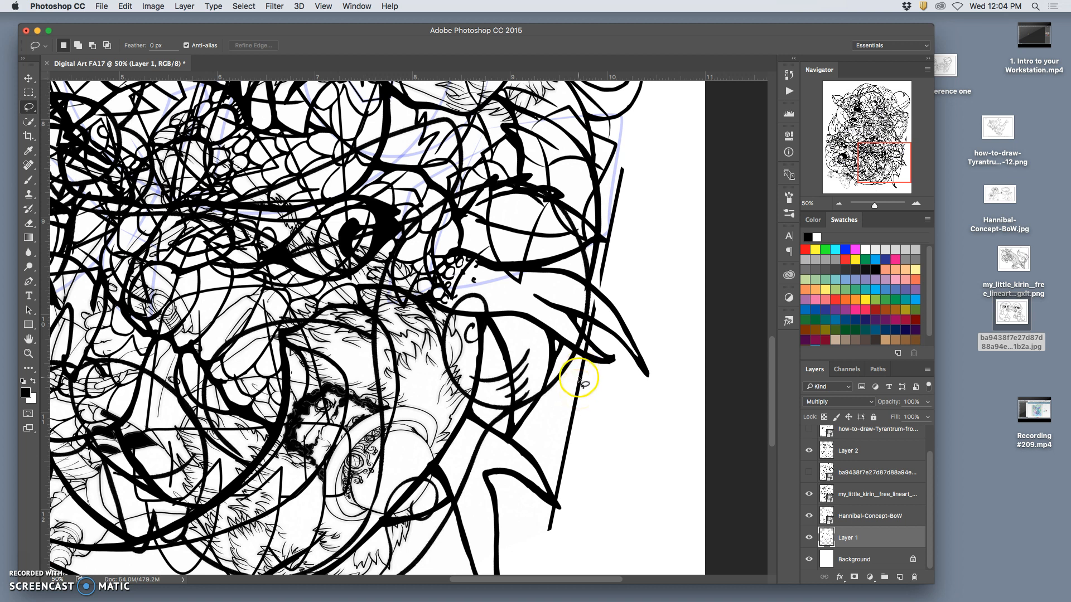
pyautogui.scroll(-5, 583, 383)
pyautogui.scroll(4, 583, 384)
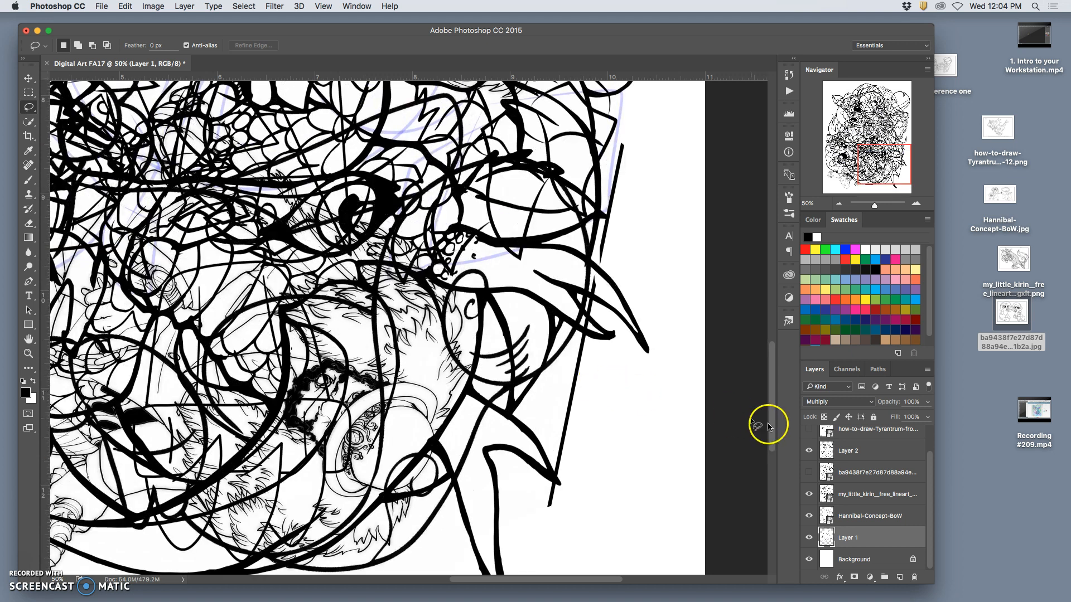
pyautogui.click(868, 452)
pyautogui.click(928, 403)
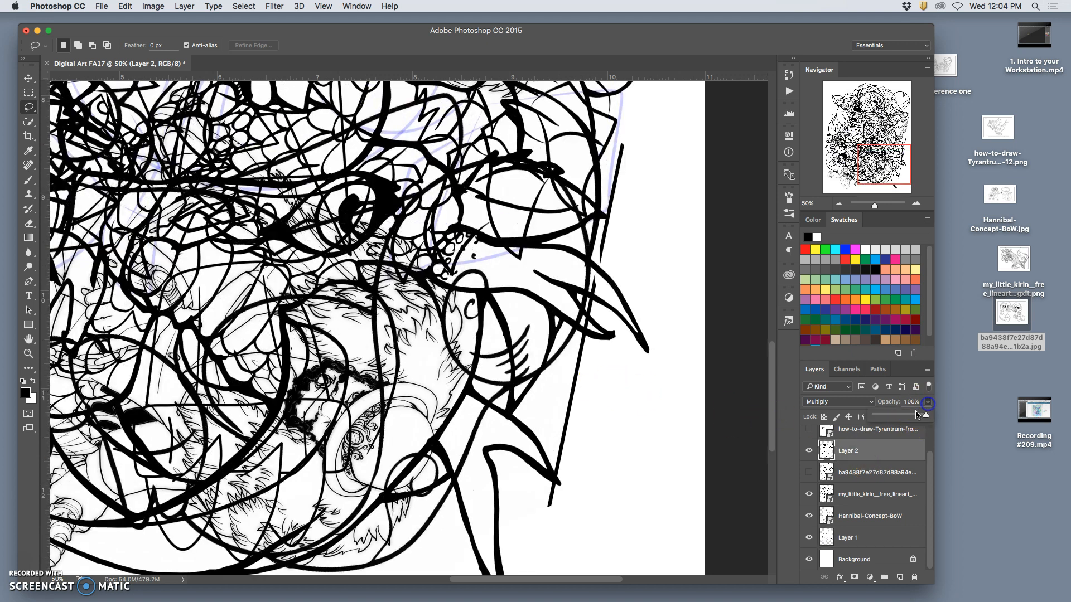
pyautogui.moveTo(899, 416); pyautogui.dragTo(928, 417)
pyautogui.moveTo(925, 417); pyautogui.dragTo(918, 418)
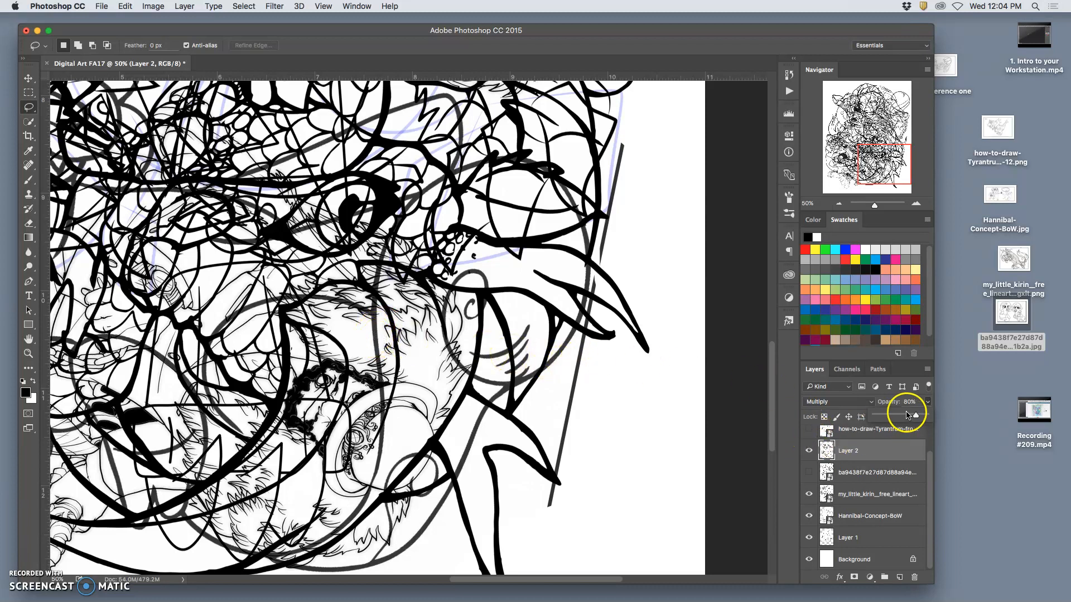
pyautogui.moveTo(915, 415); pyautogui.dragTo(939, 417)
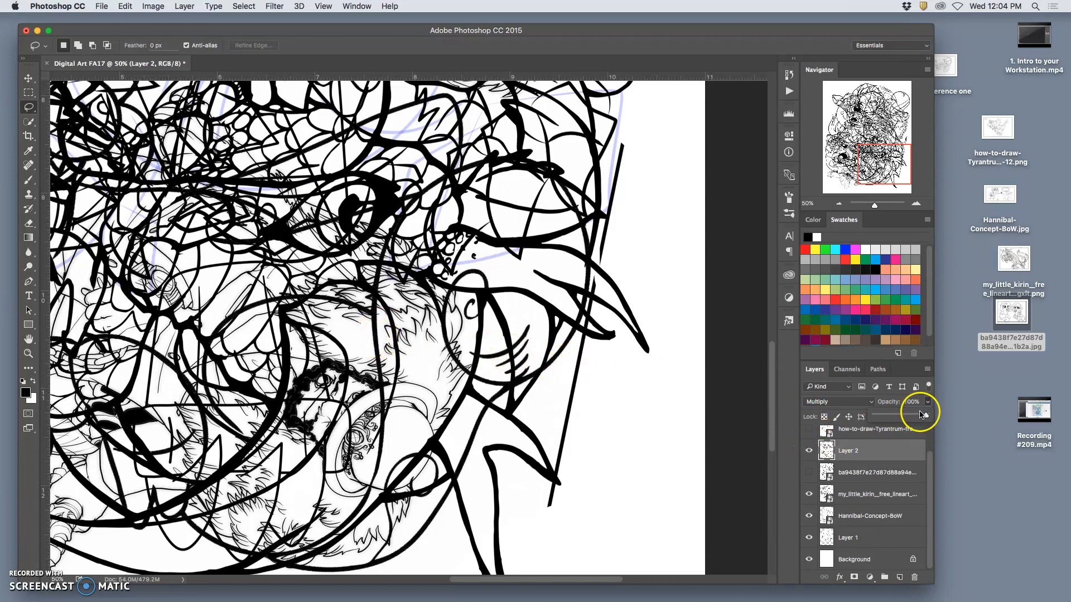
# Step: Toggle Layer 2's visibility repeatedly to identify its leftover border line, leaving the layer shown and selected
pyautogui.click(809, 451)
pyautogui.click(809, 451)
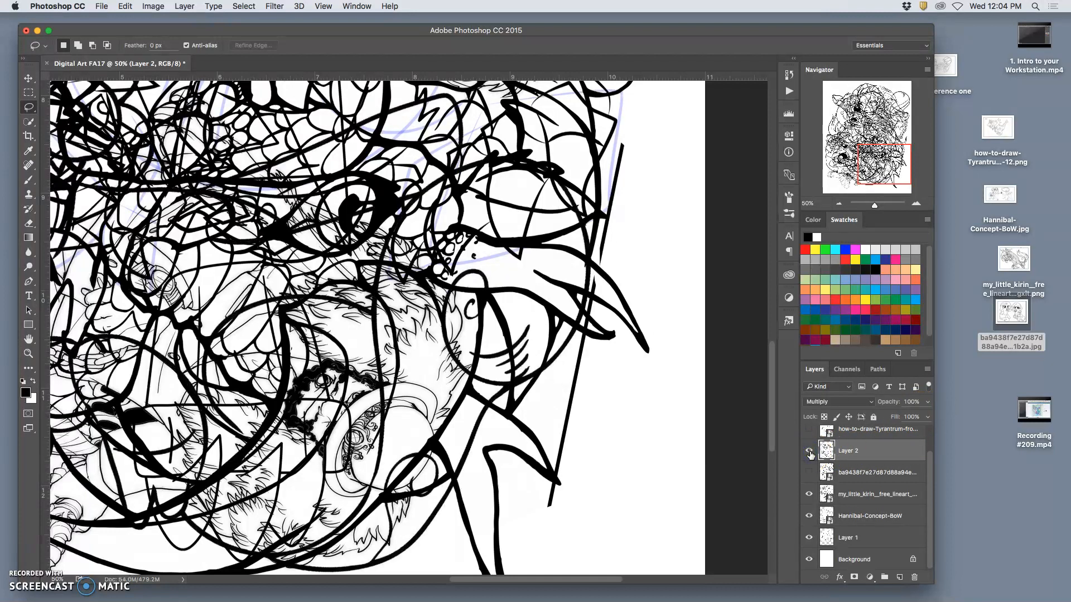
pyautogui.click(809, 451)
pyautogui.click(809, 451)
pyautogui.click(809, 451)
pyautogui.click(809, 451)
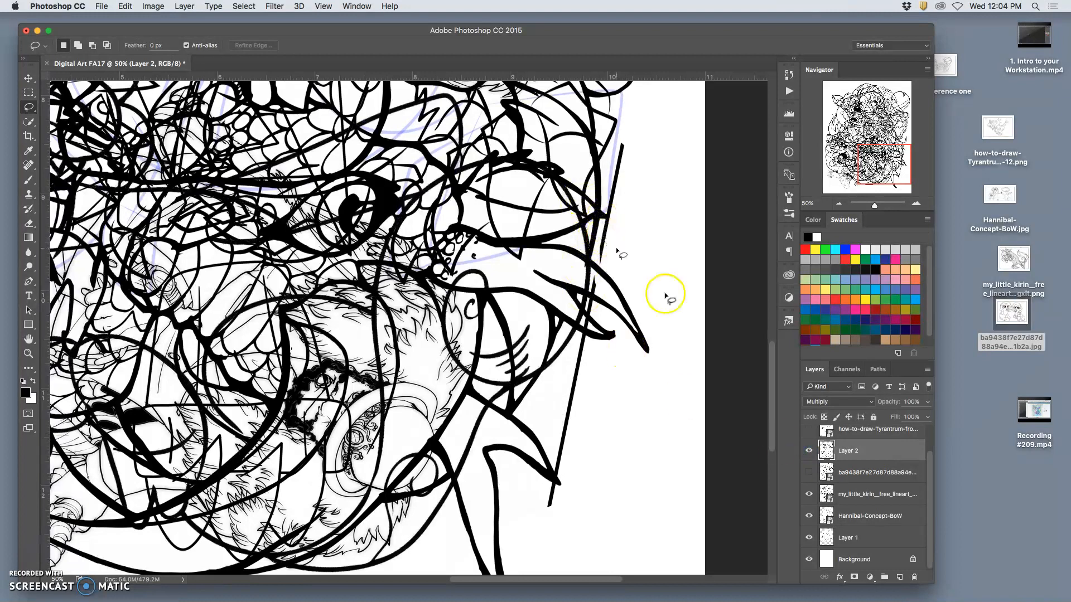
pyautogui.click(809, 452)
pyautogui.click(809, 451)
pyautogui.click(867, 457)
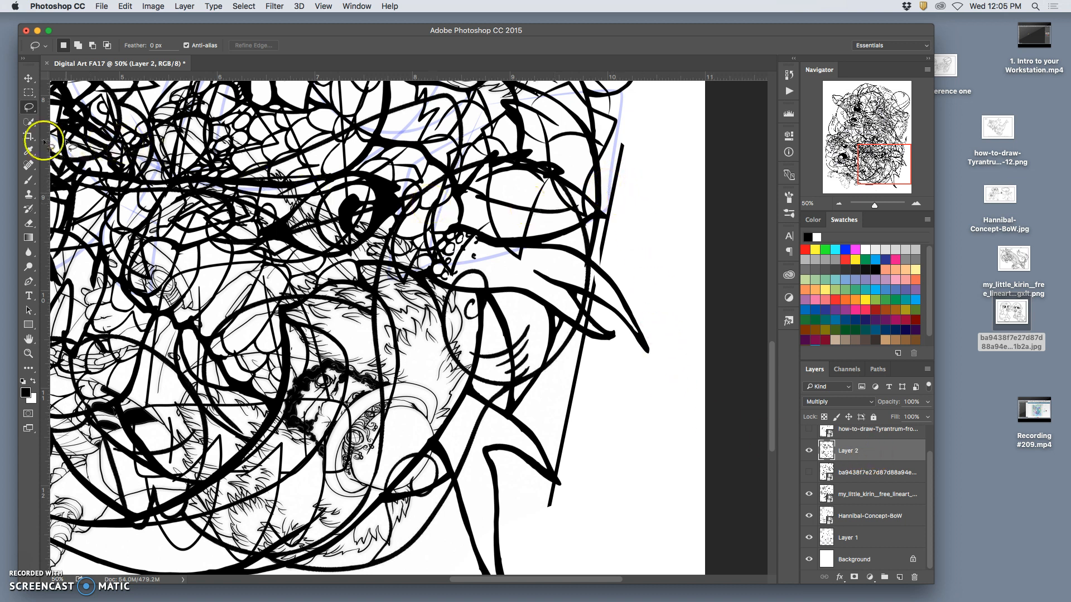
# Step: Lasso the upper piece of the leftover border line on Layer 2, delete it and deselect
pyautogui.click(26, 107)
pyautogui.moveTo(647, 137)
pyautogui.mouseDown()
pyautogui.moveTo(610, 153)
pyautogui.moveTo(609, 206)
pyautogui.mouseUp()
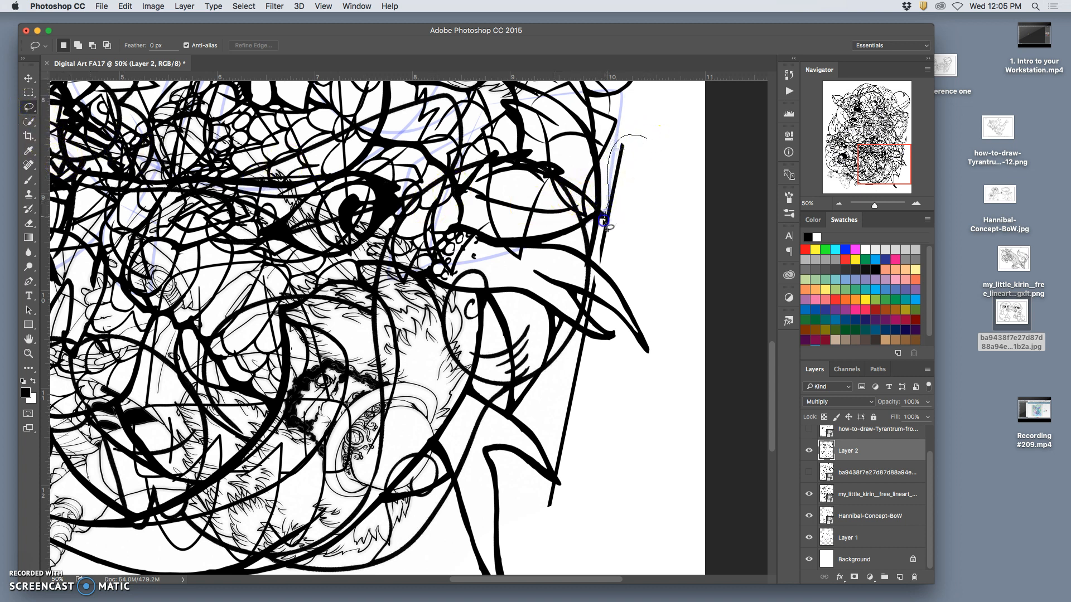
pyautogui.moveTo(595, 261)
pyautogui.mouseDown()
pyautogui.moveTo(628, 258)
pyautogui.moveTo(654, 162)
pyautogui.mouseUp()
pyautogui.press('Delete')
pyautogui.click(650, 172)
# Step: Lasso the remaining lower piece of the border line on Layer 2, delete it and clear the selection
pyautogui.moveTo(629, 272); pyautogui.dragTo(594, 273)
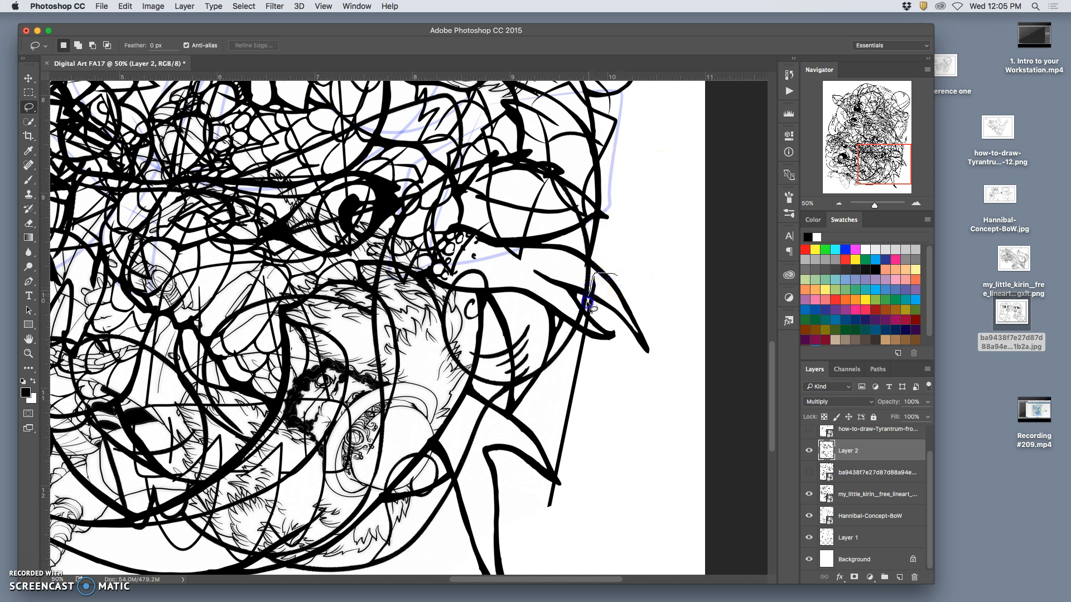
pyautogui.moveTo(584, 318)
pyautogui.mouseDown()
pyautogui.moveTo(540, 519)
pyautogui.moveTo(557, 516)
pyautogui.moveTo(609, 257)
pyautogui.mouseUp()
pyautogui.press('Delete')
pyautogui.click(645, 274)
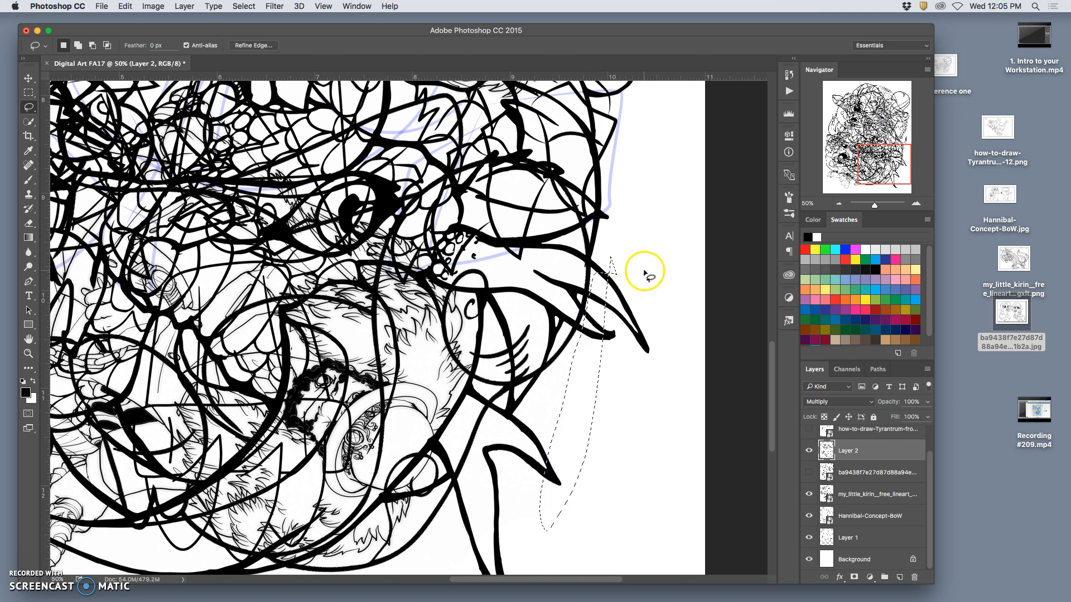
pyautogui.press('super+minus')
pyautogui.press('super+minus')
pyautogui.press('super+minus')
pyautogui.moveTo(590, 277)
pyautogui.mouseDown()
pyautogui.moveTo(575, 305)
pyautogui.moveTo(601, 327)
pyautogui.mouseUp()
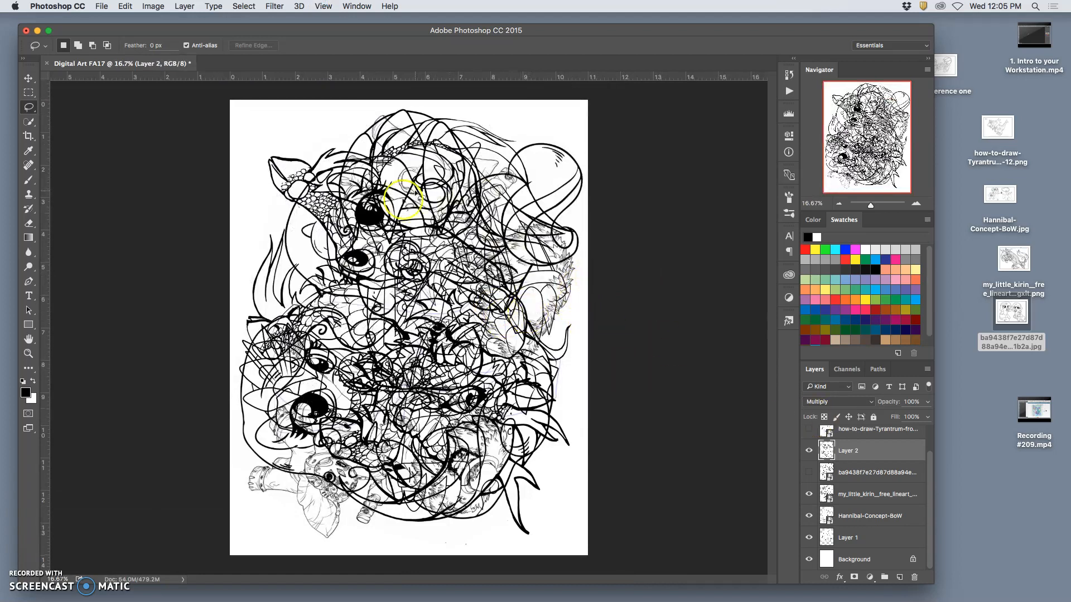
# Step: Hide all drawing layers except karl reference one, keeping the Background shown, and select the karl reference one layer
pyautogui.moveTo(810, 471); pyautogui.dragTo(810, 560)
pyautogui.scroll(3, 811, 552)
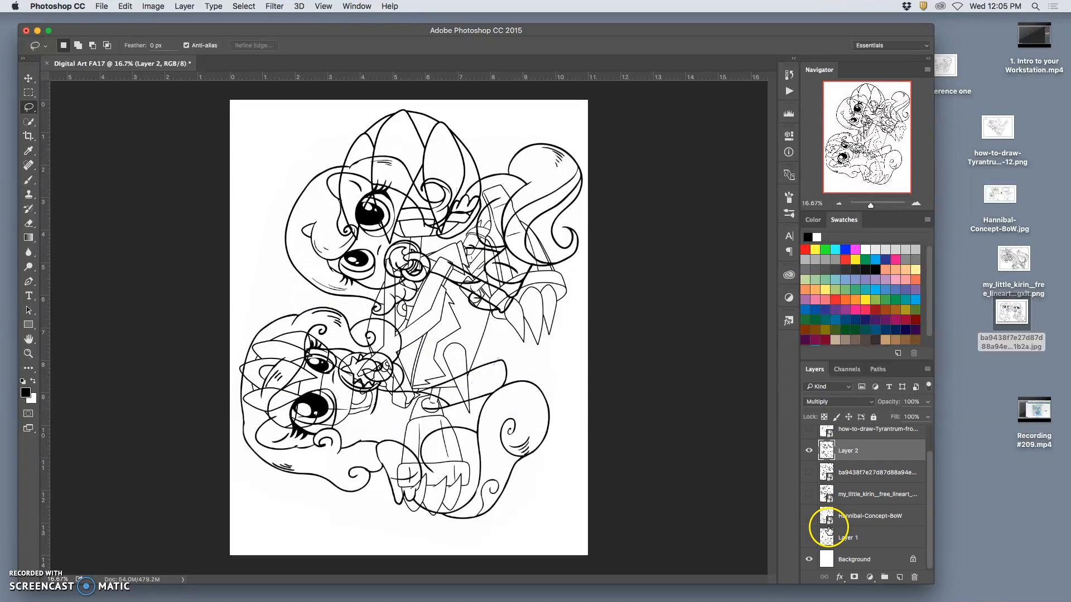
pyautogui.click(809, 481)
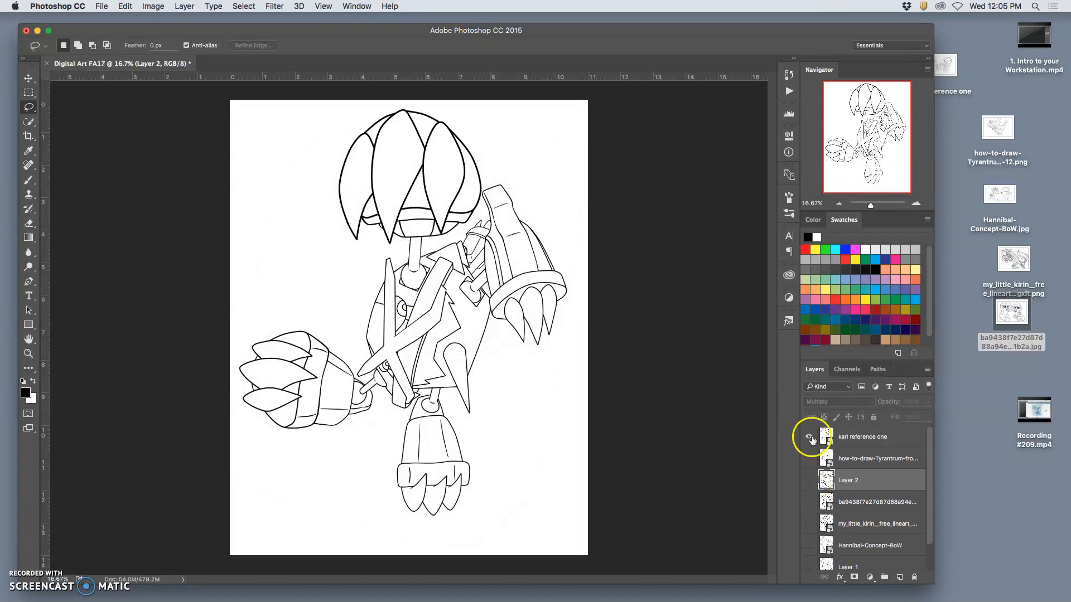
pyautogui.click(845, 438)
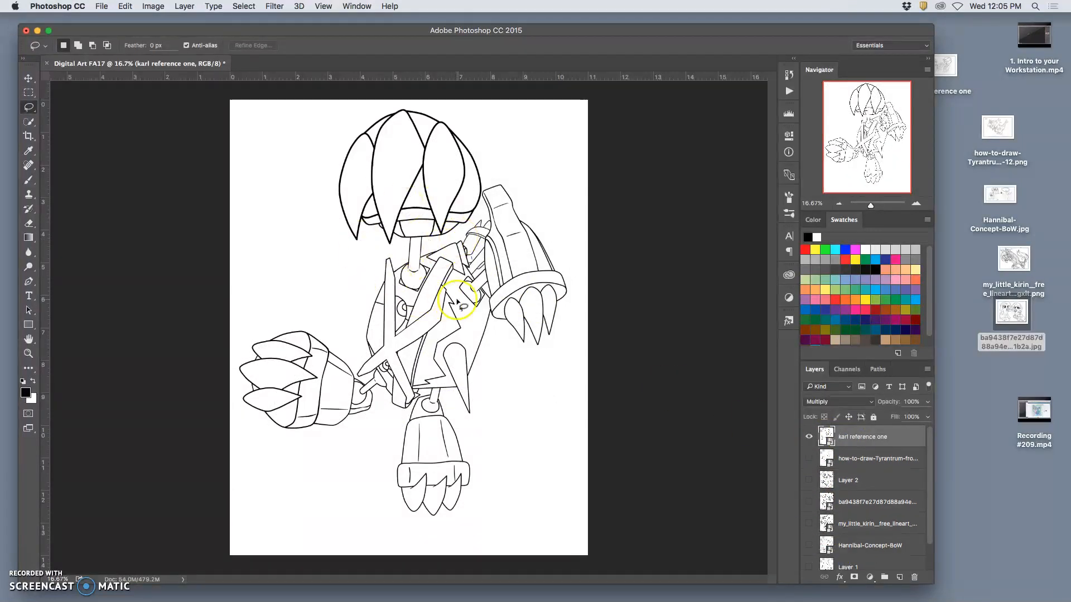
# Step: Switch to Chrome and examine the open Arturo Herrera artworks, comparing the layered line drawing Present Tense No. 21 with the collages
pyautogui.moveTo(668, 594)
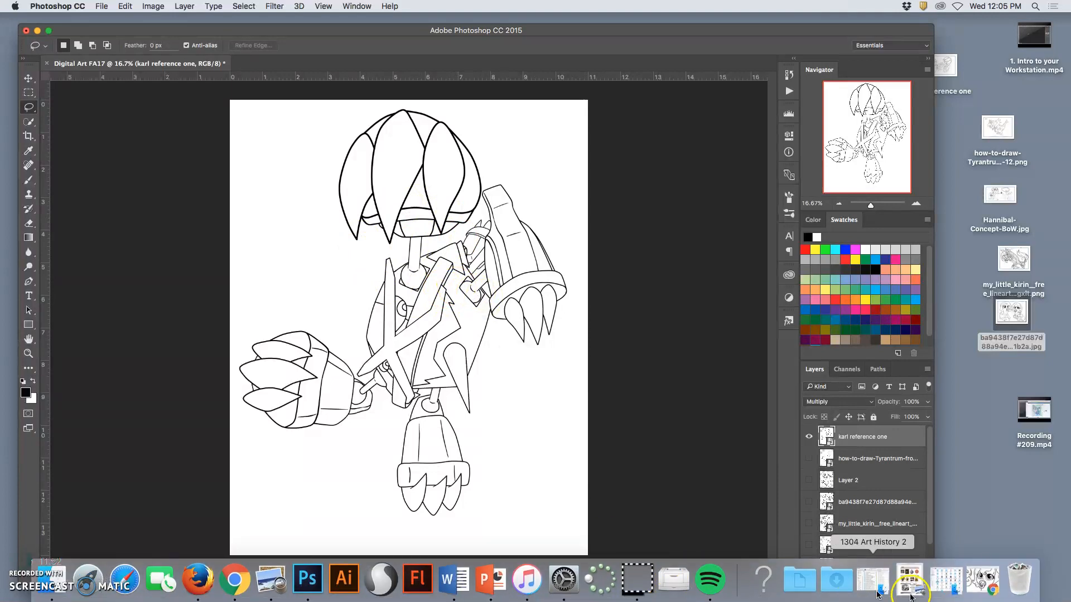
pyautogui.click(982, 580)
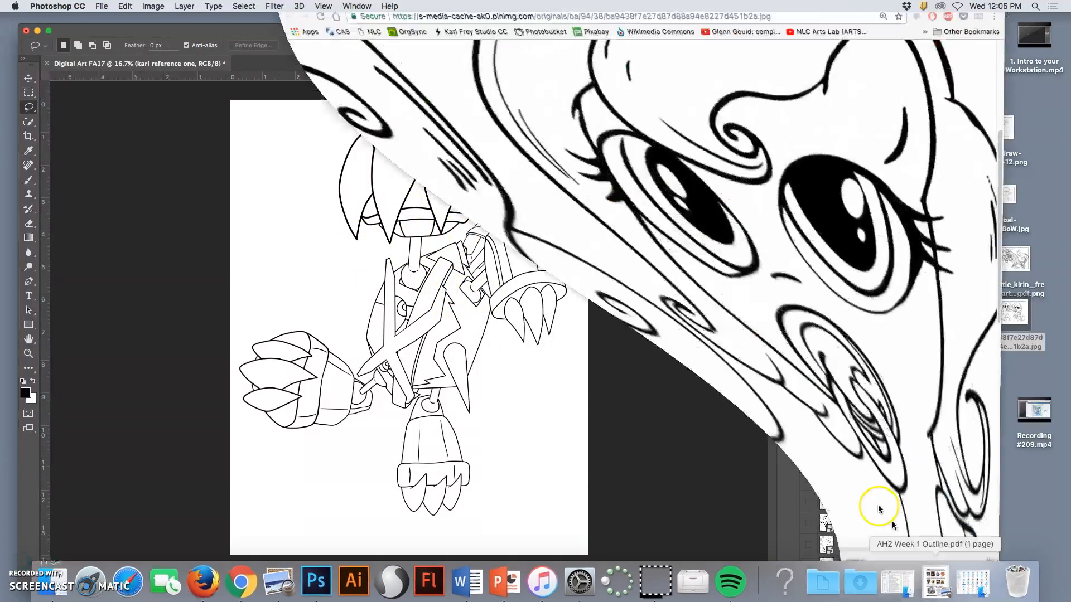
pyautogui.click(814, 26)
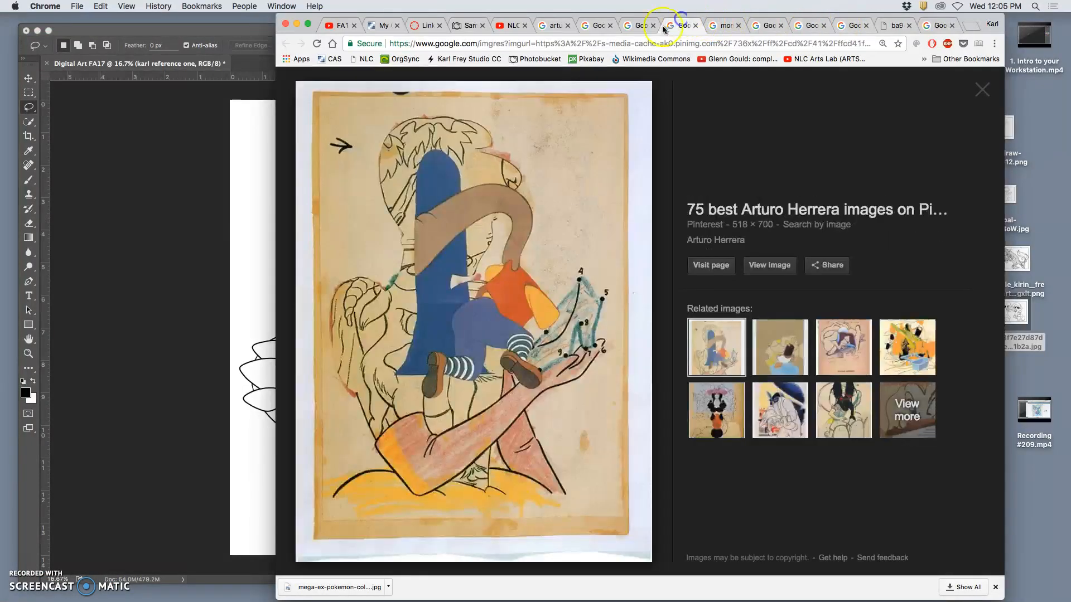
pyautogui.click(641, 26)
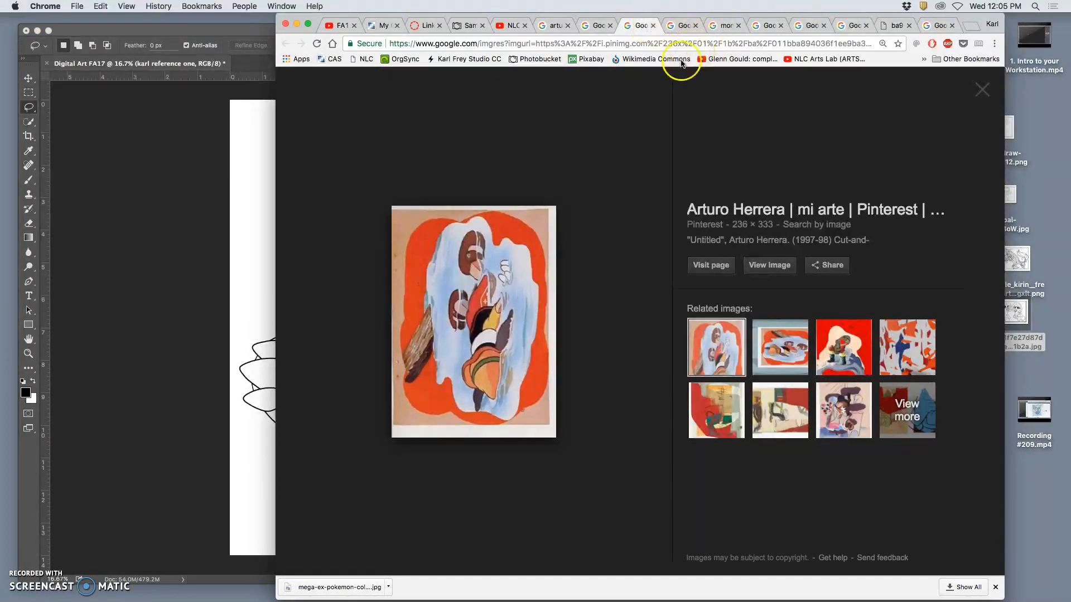
pyautogui.click(596, 26)
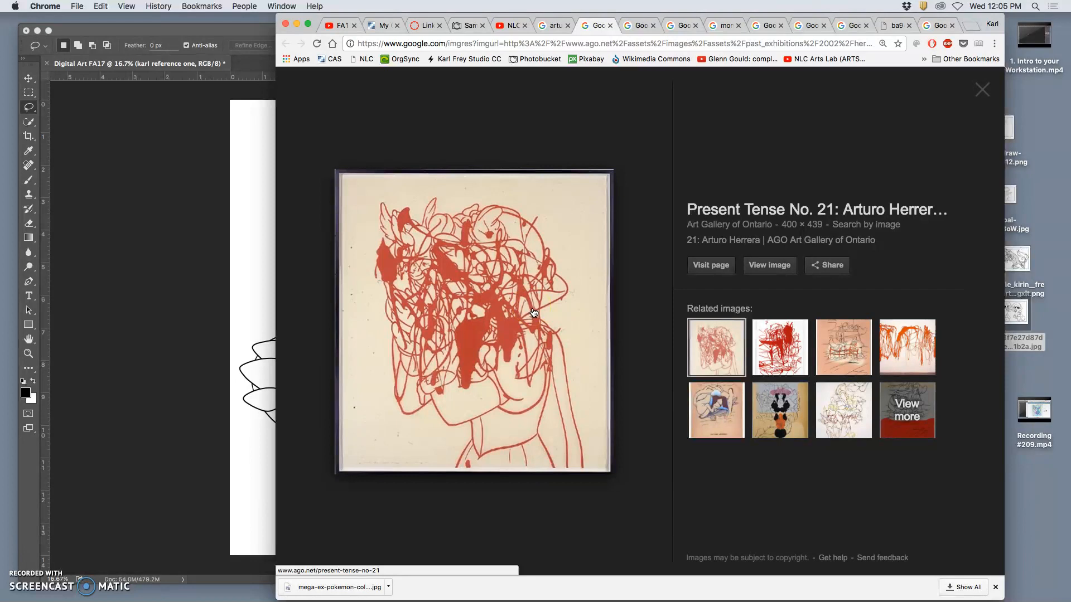
pyautogui.click(638, 26)
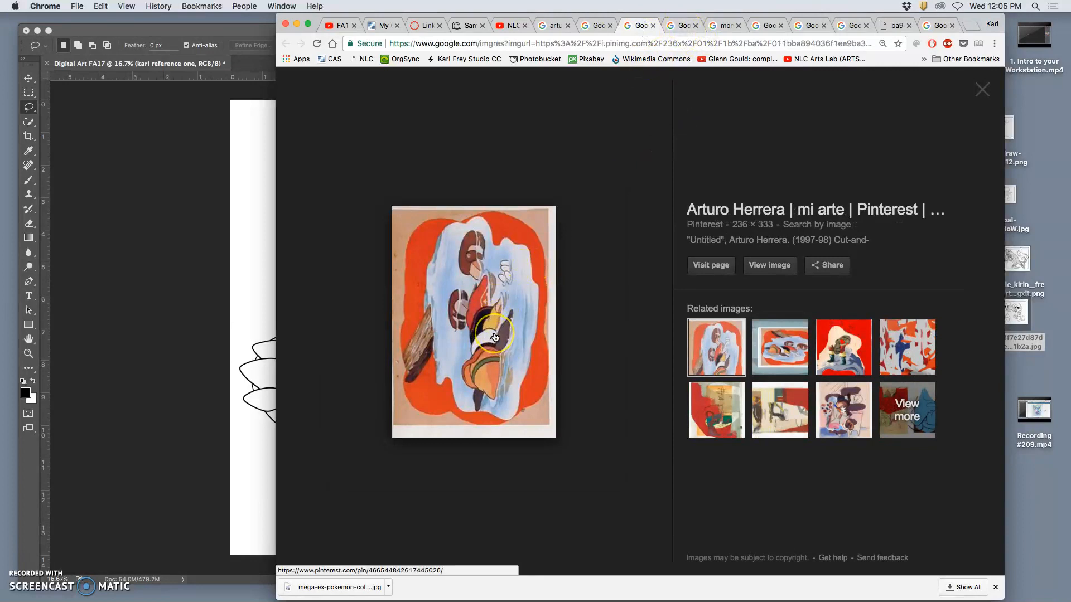
pyautogui.click(684, 25)
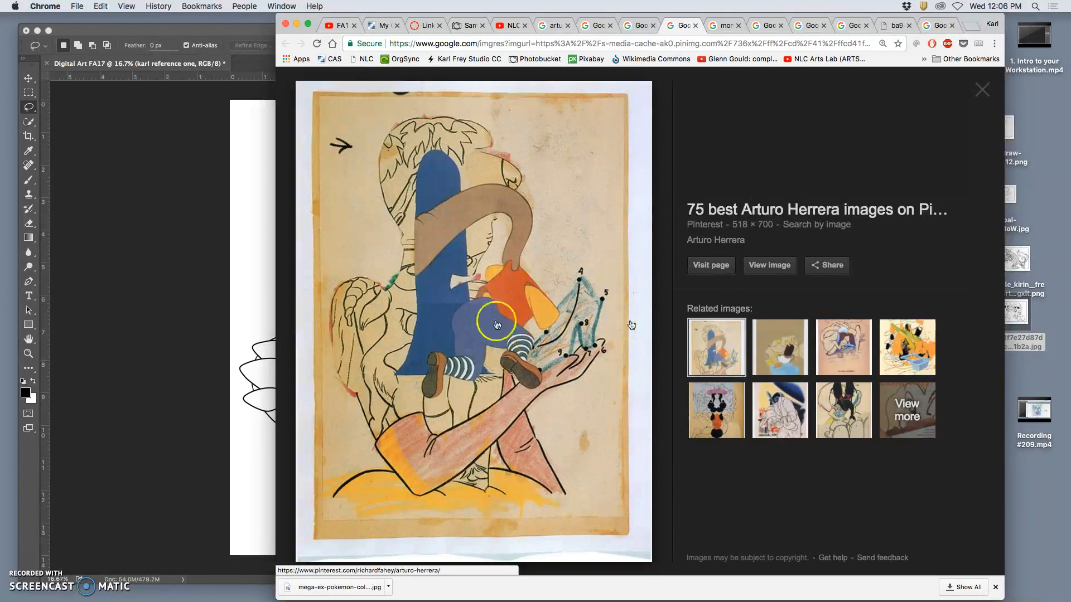
pyautogui.click(725, 25)
pyautogui.click(700, 28)
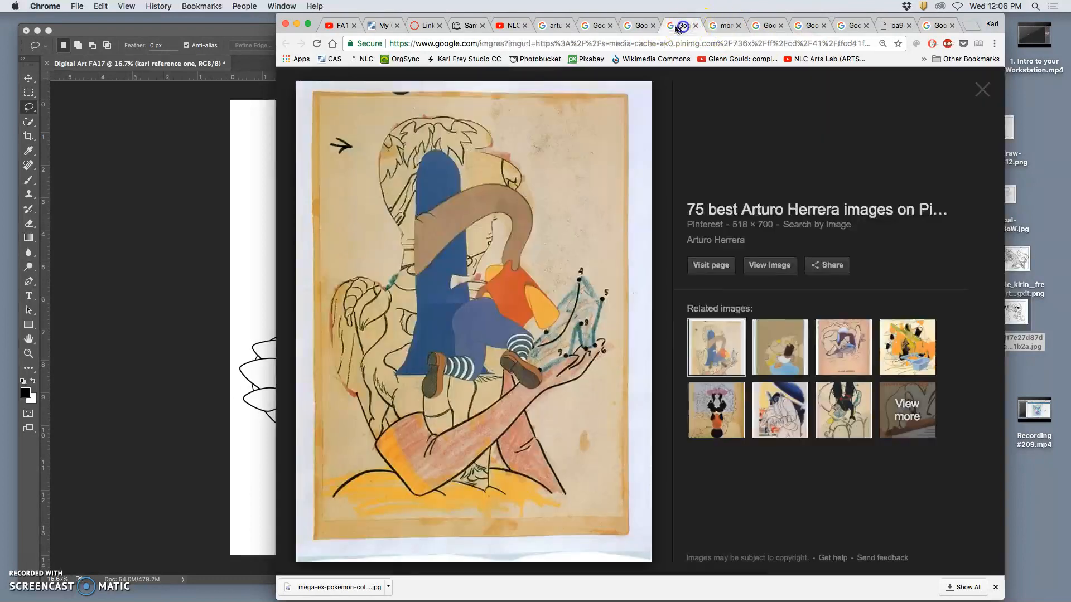
pyautogui.click(641, 25)
pyautogui.click(596, 25)
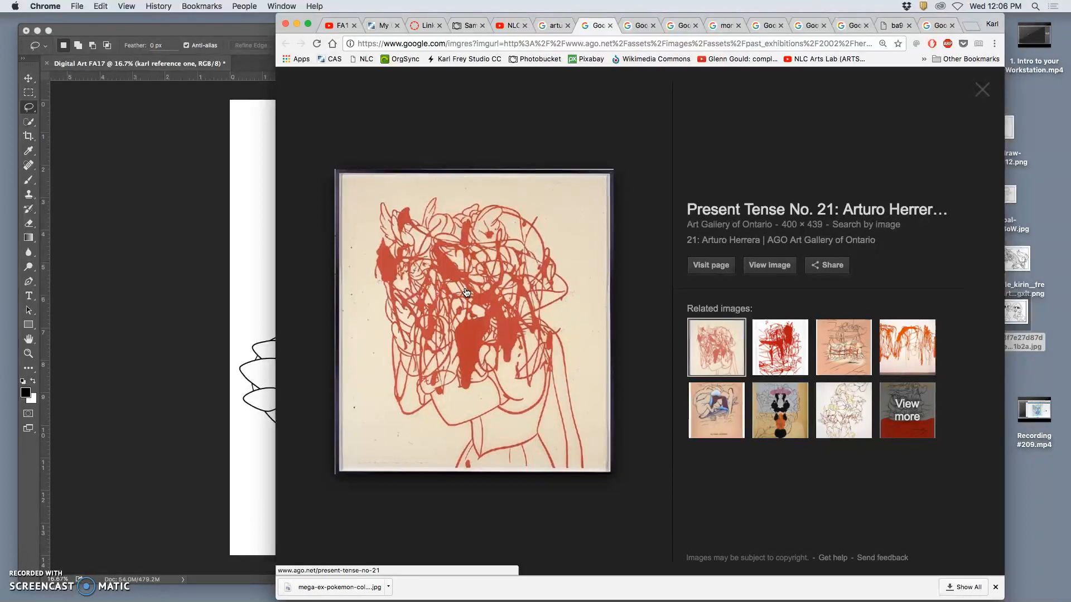
# Step: Switch to Photoshop, lasso the inner chest details on the karl reference one layer and try to delete them
pyautogui.click(267, 304)
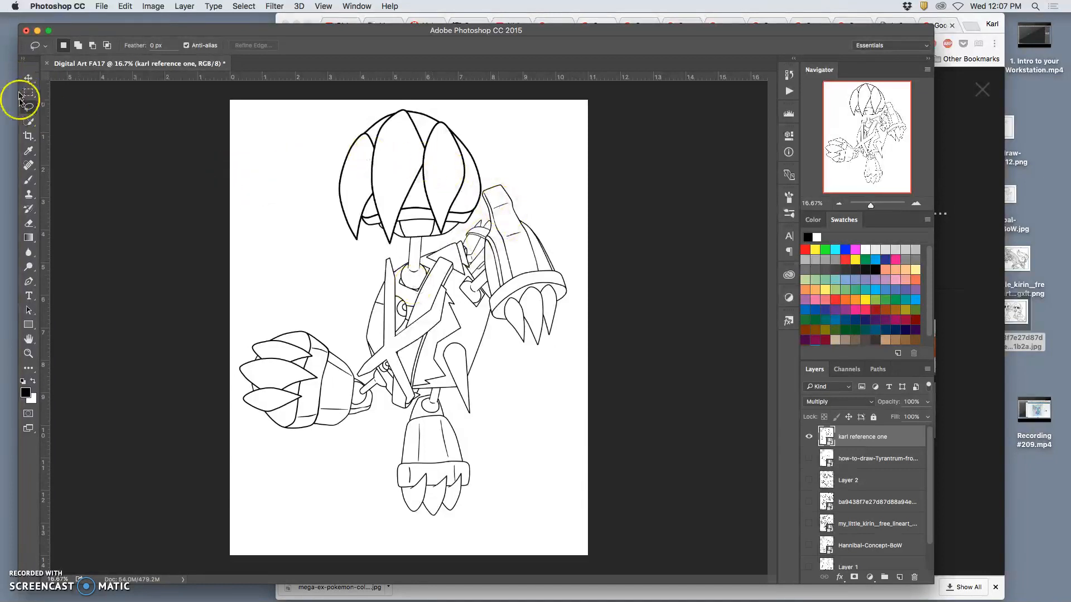
pyautogui.moveTo(406, 266)
pyautogui.mouseDown()
pyautogui.moveTo(478, 239)
pyautogui.moveTo(427, 177)
pyautogui.moveTo(418, 288)
pyautogui.moveTo(402, 294)
pyautogui.mouseUp()
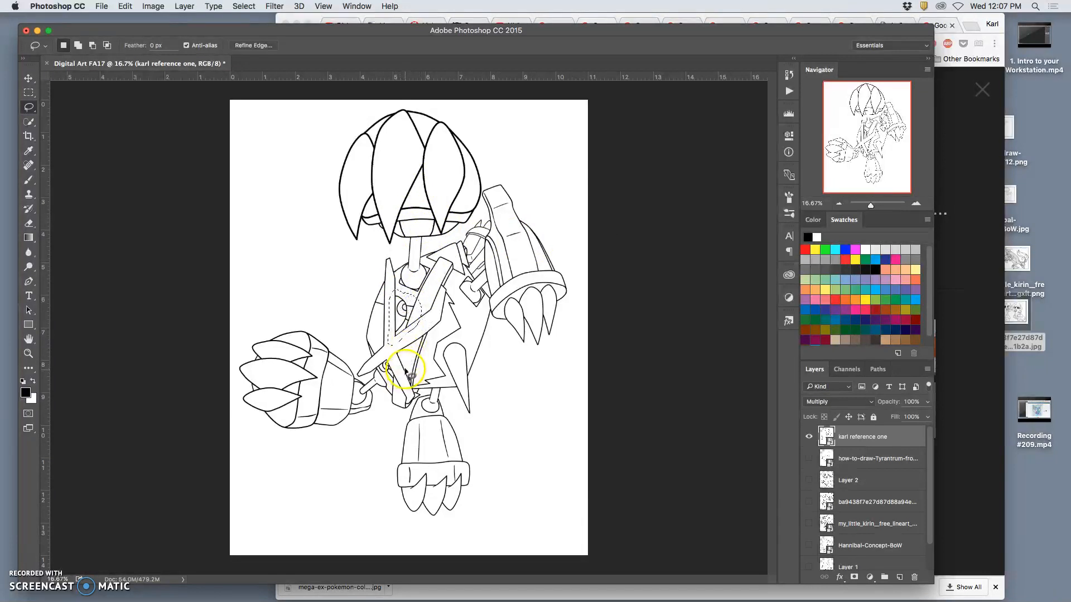
pyautogui.press('Delete')
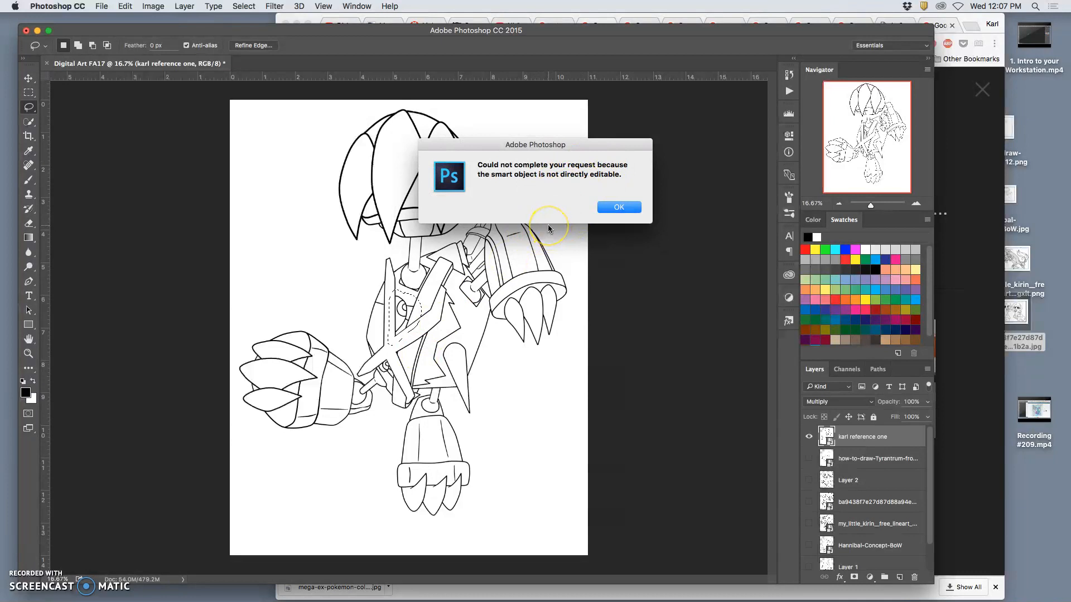
pyautogui.click(608, 207)
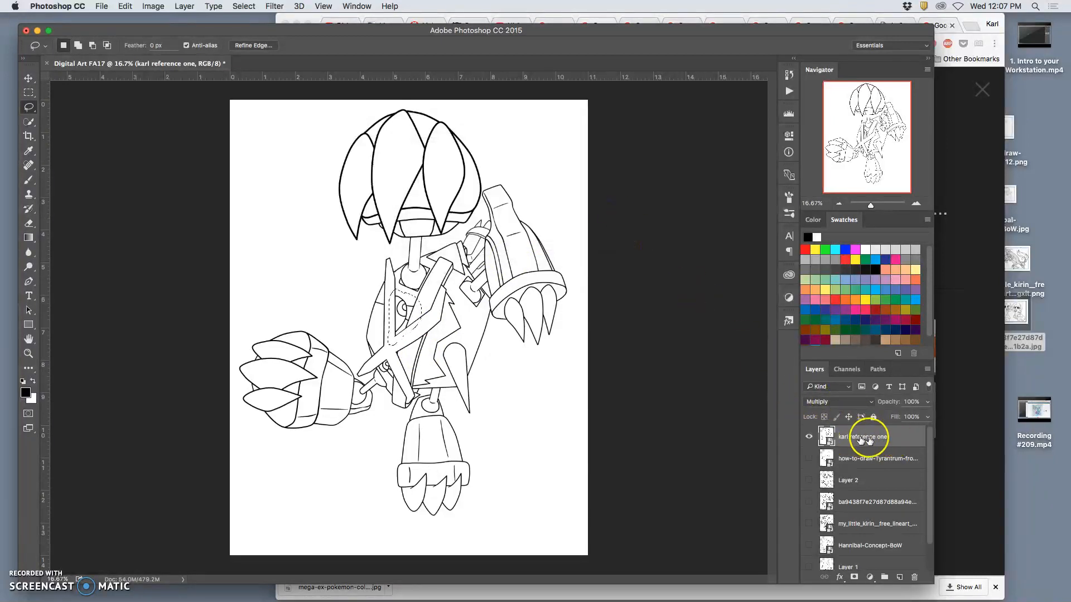
# Step: Rasterize the karl reference one layer, delete the lassoed chest details and clear the selection
pyautogui.rightClick(893, 441)
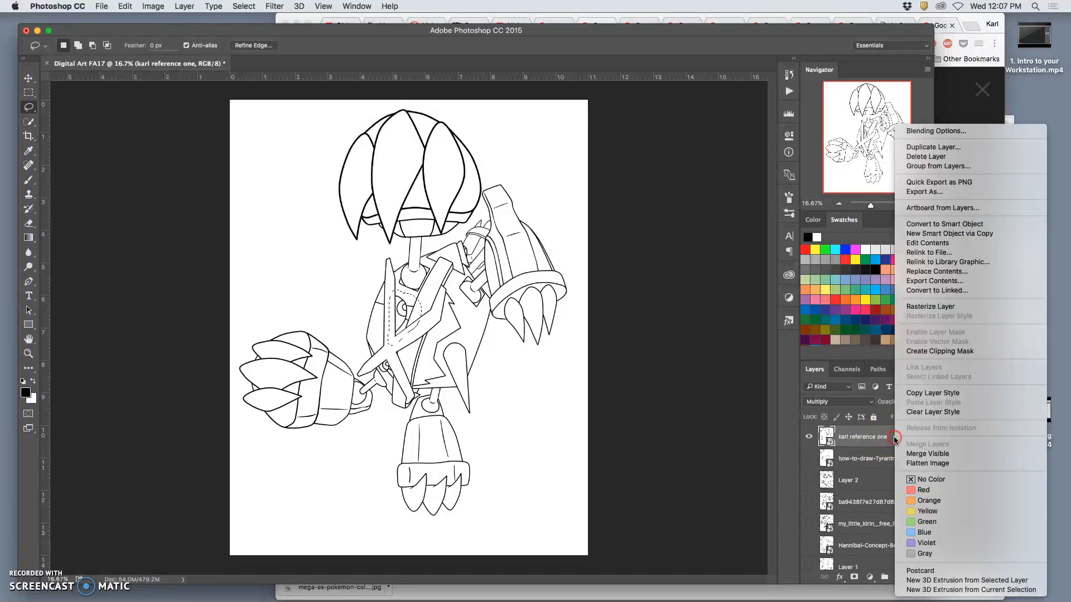
pyautogui.click(919, 311)
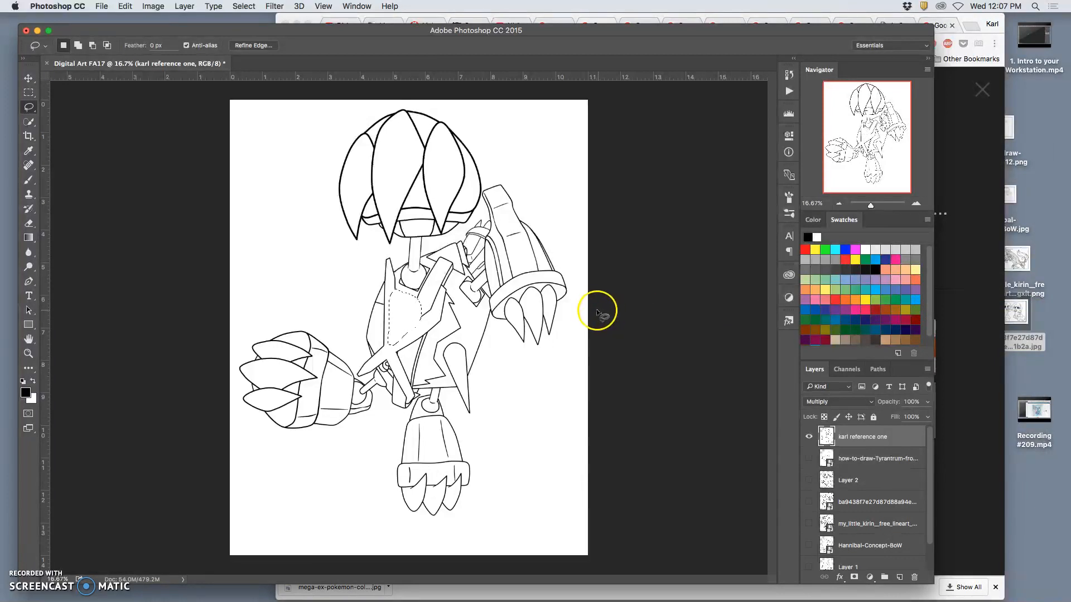
pyautogui.click(390, 358)
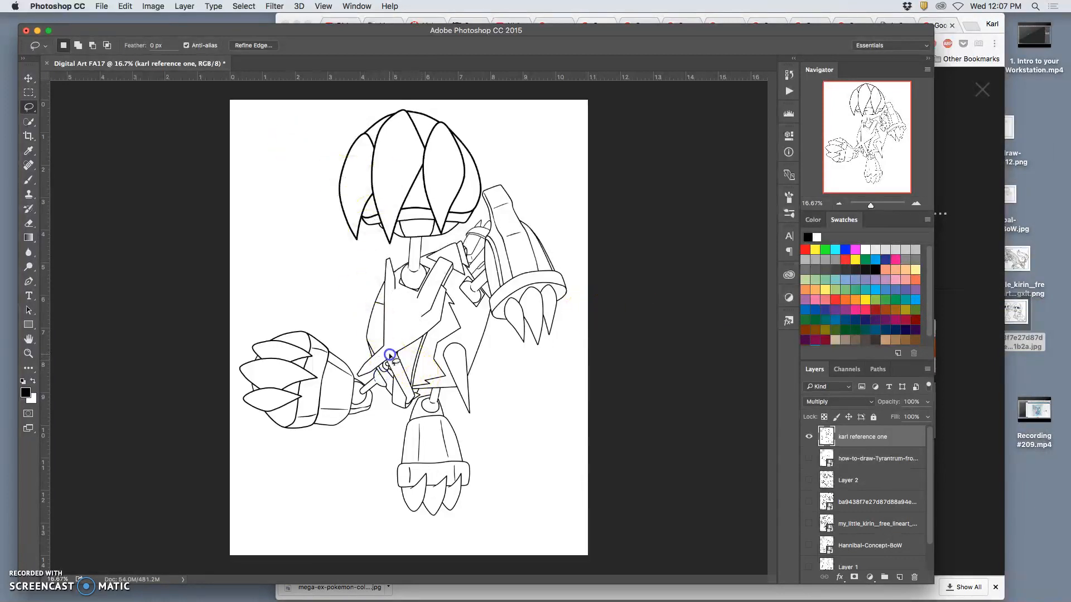
# Step: Lasso the small joint detail at the figure's lower torso on karl reference one, delete it and deselect
pyautogui.moveTo(377, 366); pyautogui.dragTo(391, 353)
pyautogui.moveTo(390, 360)
pyautogui.mouseDown()
pyautogui.moveTo(407, 392)
pyautogui.moveTo(395, 374)
pyautogui.moveTo(451, 369)
pyautogui.moveTo(512, 422)
pyautogui.moveTo(530, 388)
pyautogui.moveTo(515, 323)
pyautogui.moveTo(503, 356)
pyautogui.moveTo(555, 384)
pyautogui.mouseUp()
pyautogui.press('Delete')
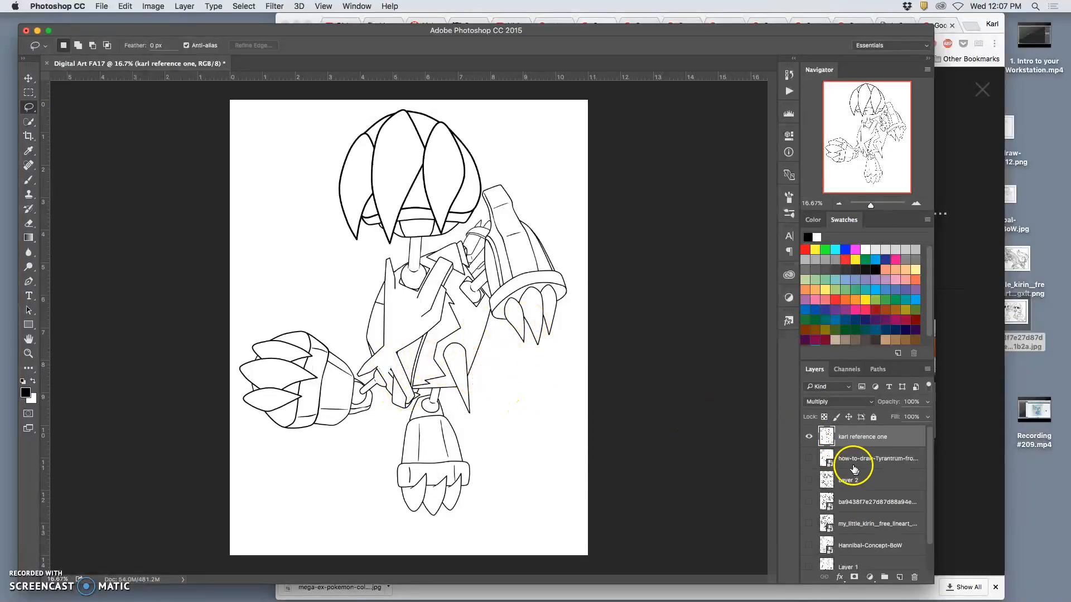
# Step: Briefly check Layer 2 and hide it again, then show and select the ba9438f7e27d87d88a94e8227d451b2a layer
pyautogui.click(809, 481)
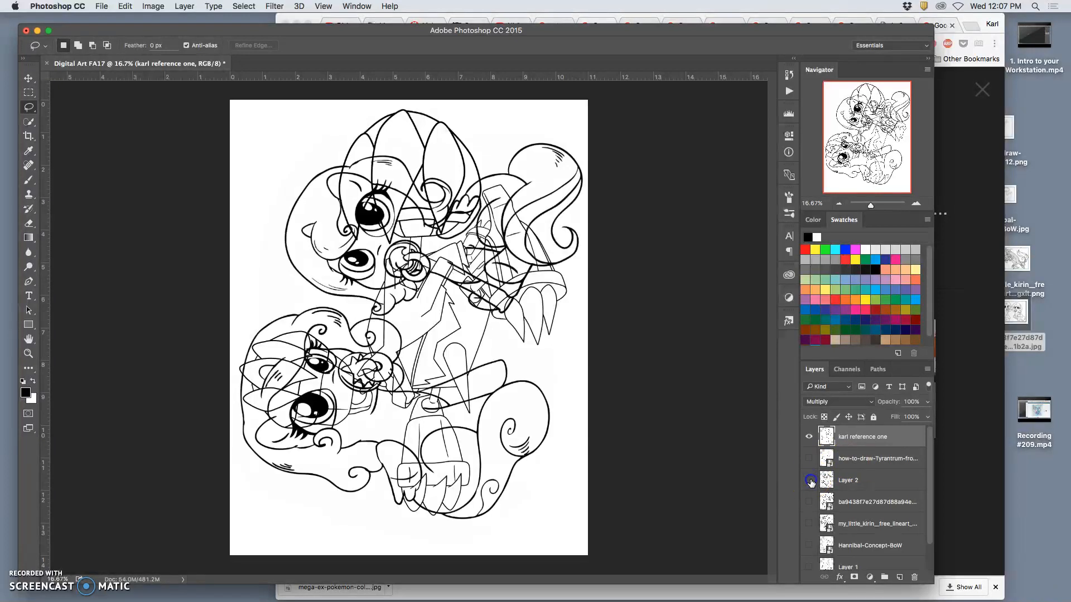
pyautogui.click(810, 482)
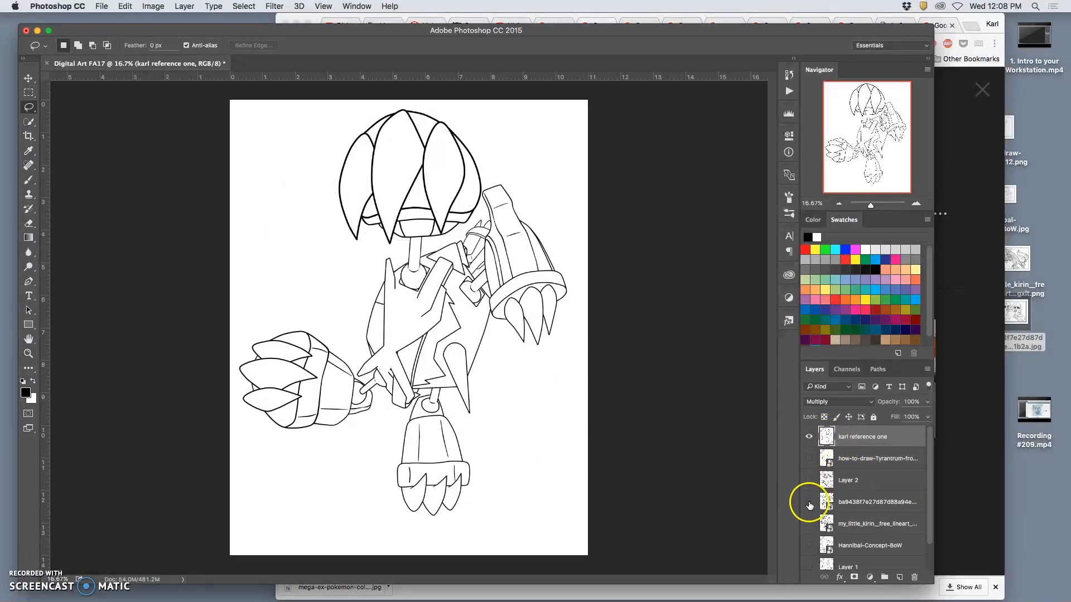
pyautogui.click(810, 505)
pyautogui.click(858, 502)
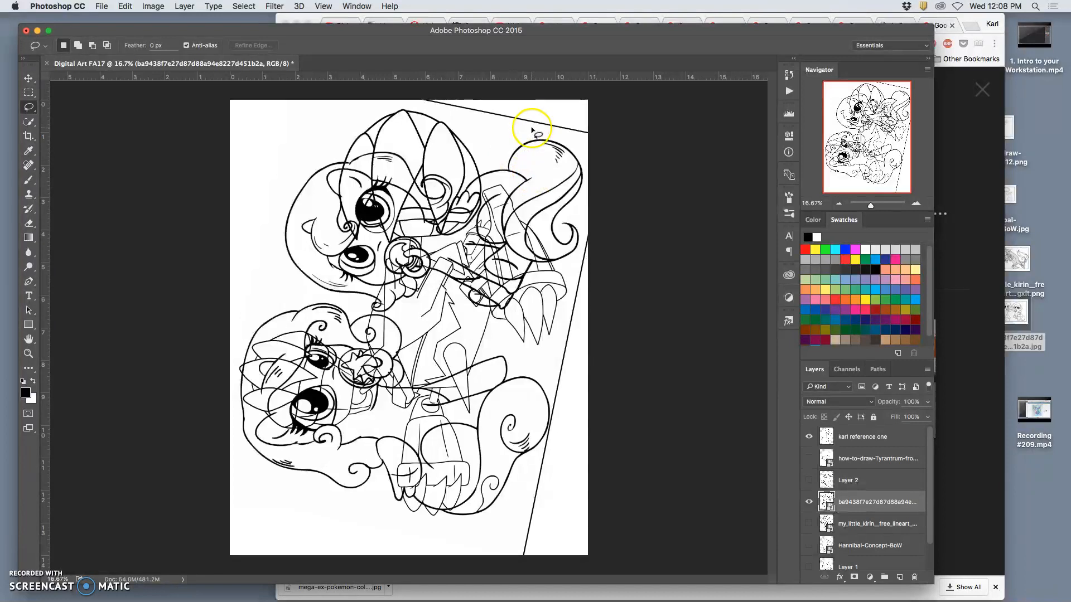
# Step: Lasso the slanted border line across the page's upper right corner and try to delete it from the ba9438f7e27d87d88a94e8227d451b2a layer
pyautogui.moveTo(542, 107); pyautogui.dragTo(454, 90)
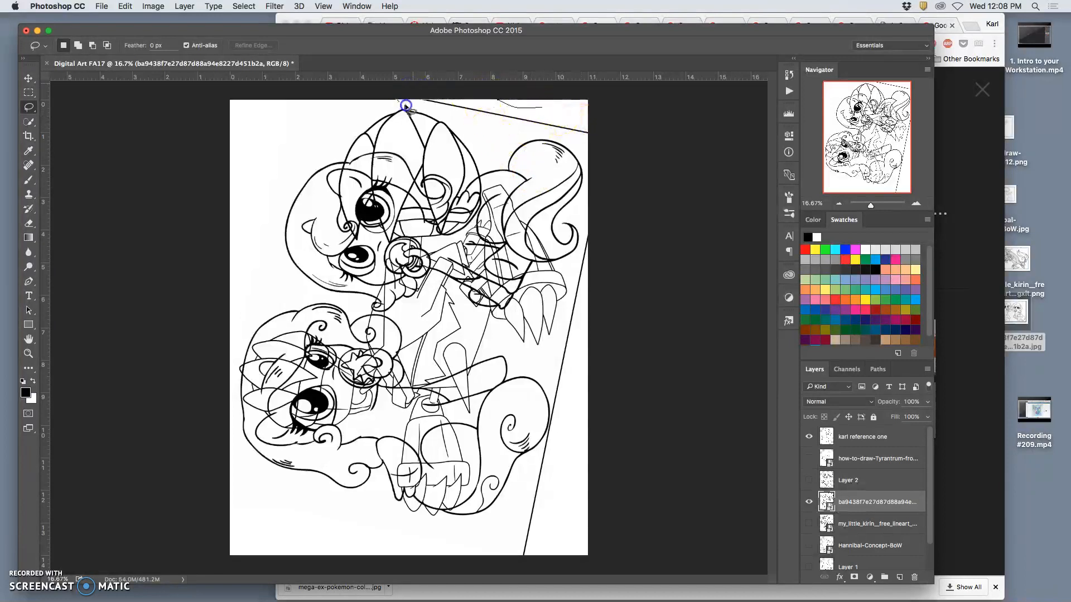
pyautogui.moveTo(575, 109); pyautogui.dragTo(579, 112)
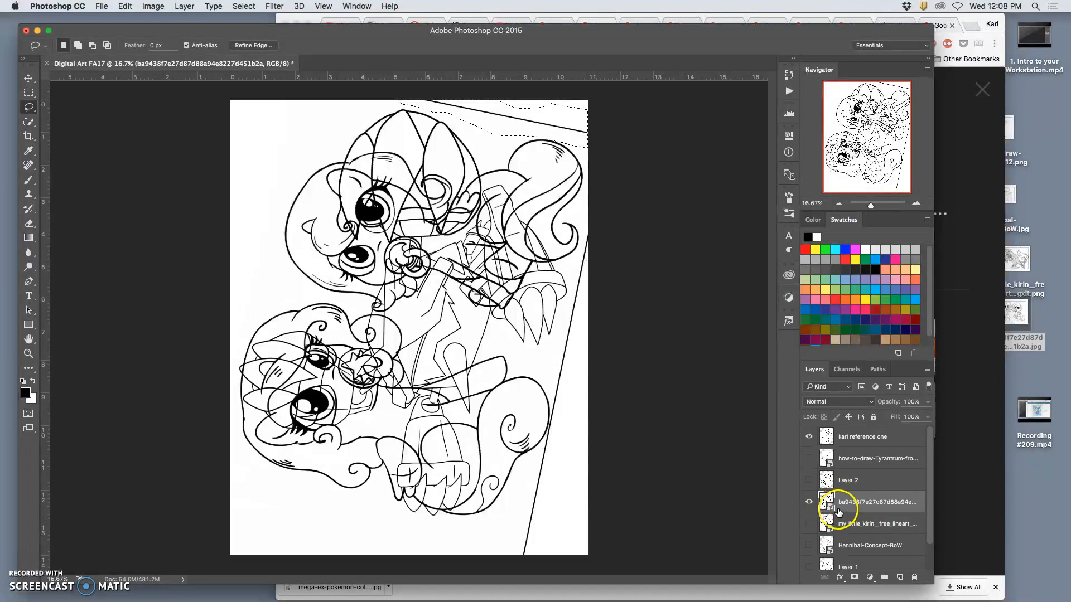
pyautogui.press('BackSpace')
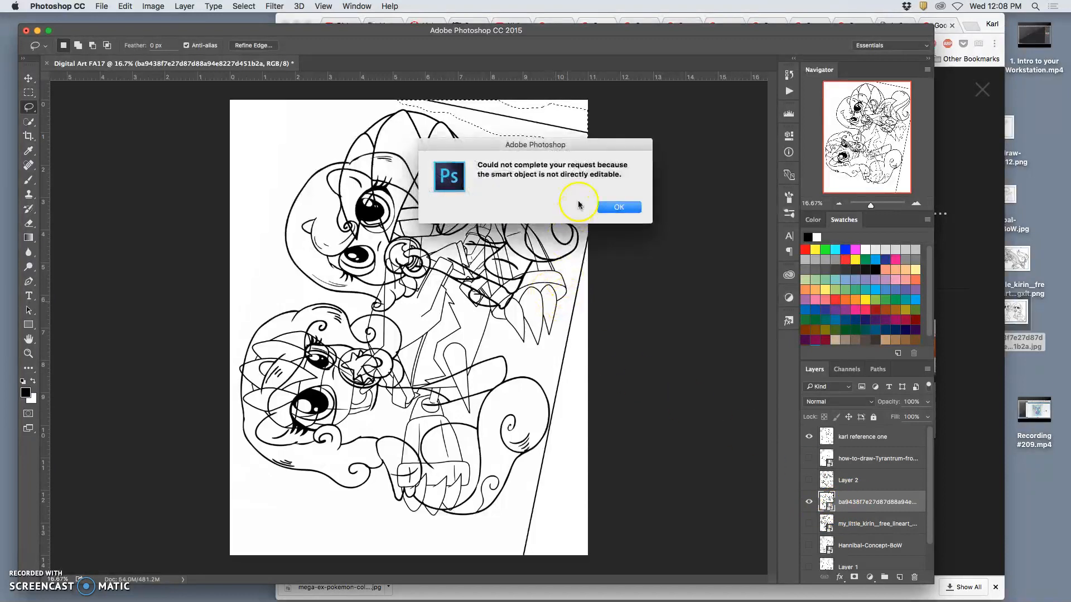
pyautogui.click(621, 209)
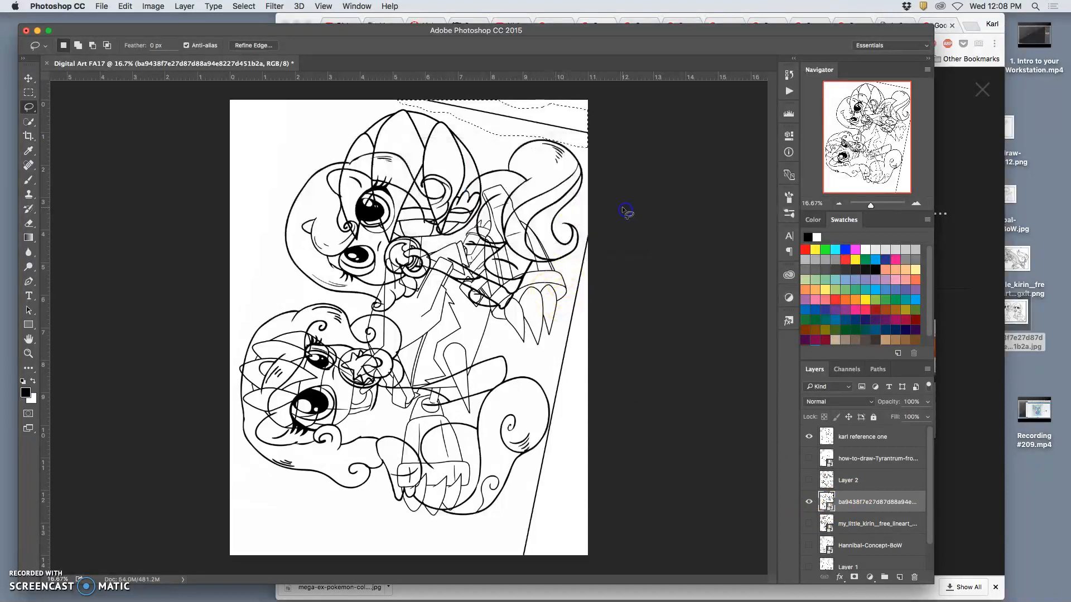
# Step: Rasterize the ba9438f7e27d87d88a94e8227d451b2a layer, delete the lassoed upper border line and clear the selection
pyautogui.rightClick(892, 501)
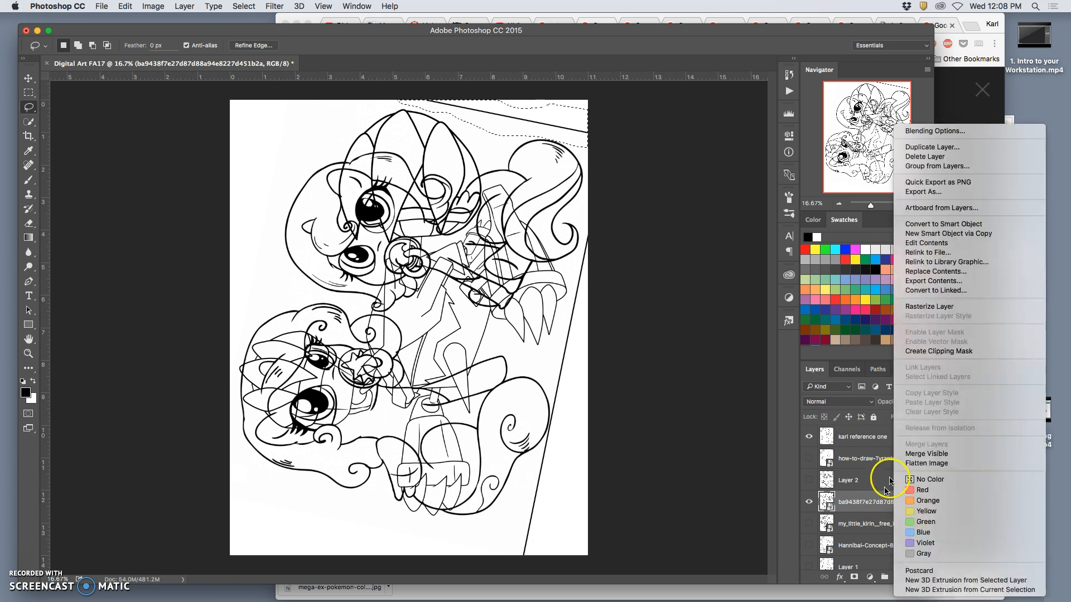
pyautogui.click(929, 308)
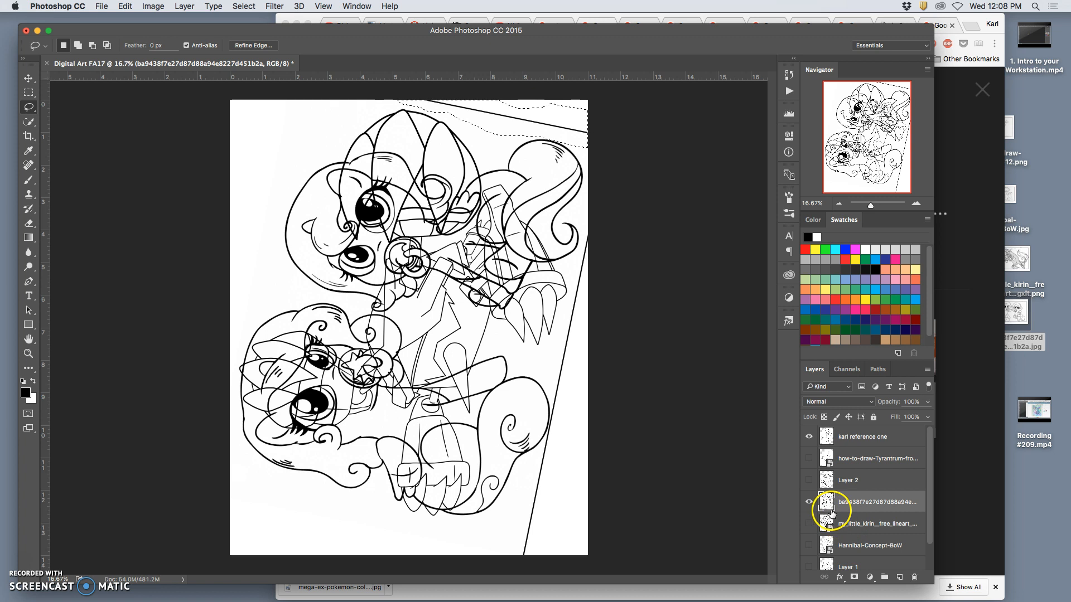
pyautogui.press('Delete')
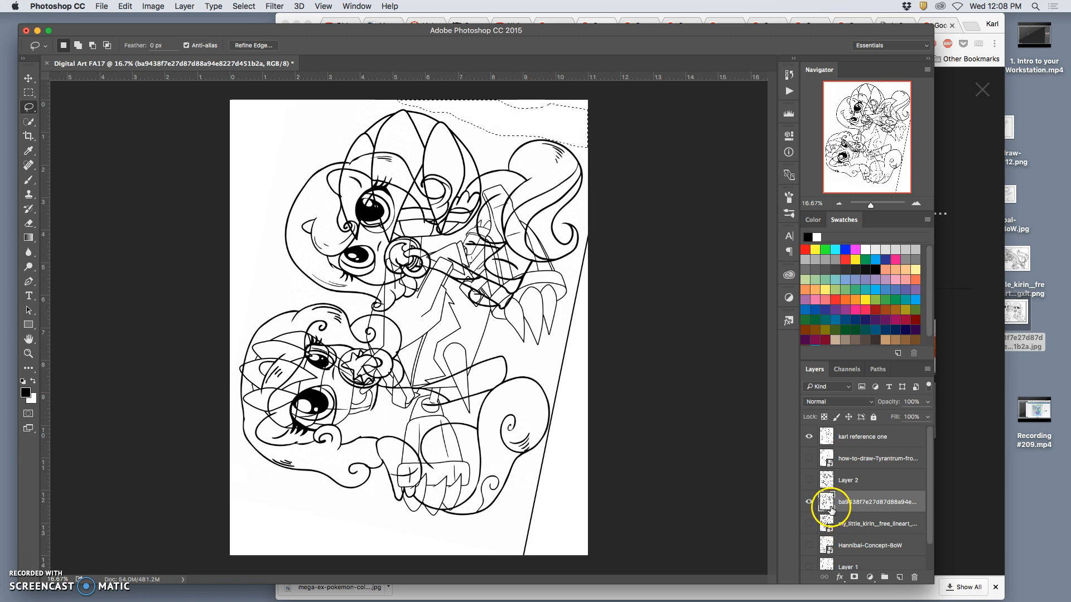
pyautogui.click(544, 411)
# Step: Lasso the long slanted border line along the drawing's right side on the ba9438f7e27d87d88a94e8227d451b2a layer, delete it and deselect
pyautogui.click(809, 480)
pyautogui.click(809, 480)
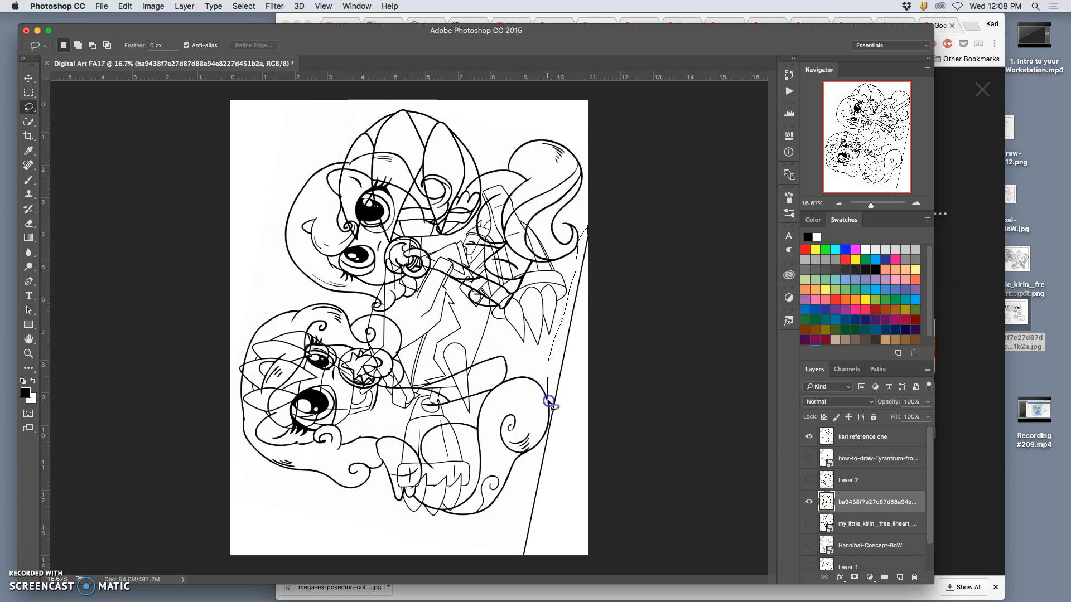
pyautogui.moveTo(543, 442)
pyautogui.mouseDown()
pyautogui.moveTo(506, 536)
pyautogui.moveTo(517, 592)
pyautogui.moveTo(578, 517)
pyautogui.moveTo(614, 284)
pyautogui.mouseUp()
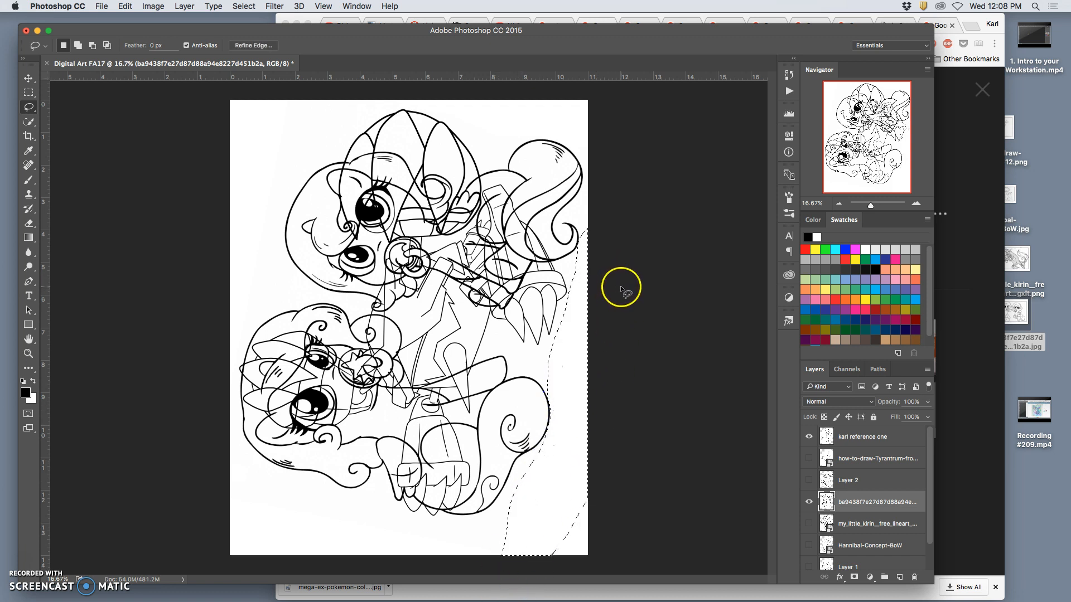
pyautogui.rightClick(620, 277)
pyautogui.click(640, 243)
pyautogui.click(543, 336)
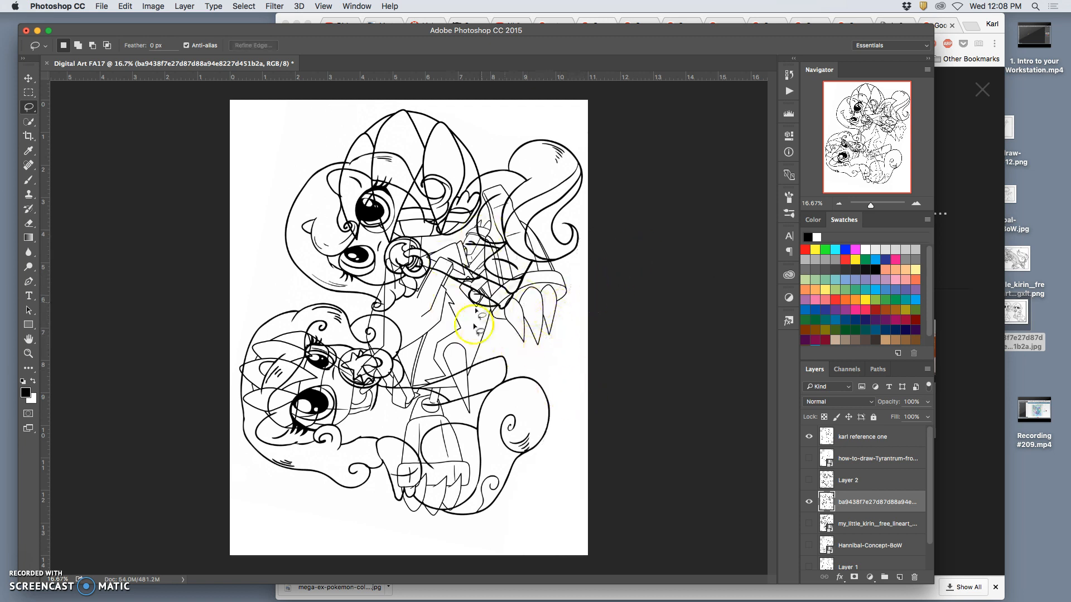